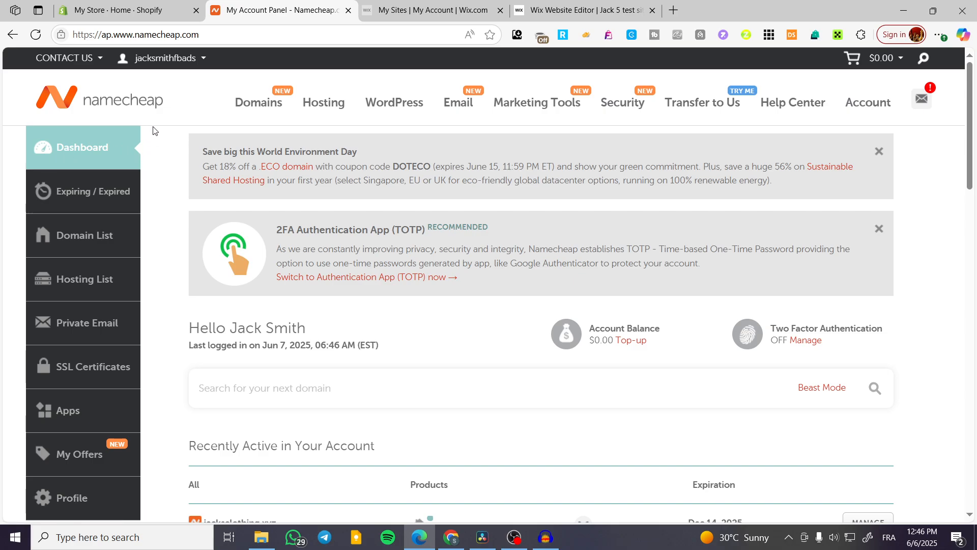
Switch to the Shopify admin, dismiss the plan offer, and start connecting an existing domain from the store's domain settings.
click(145, 6)
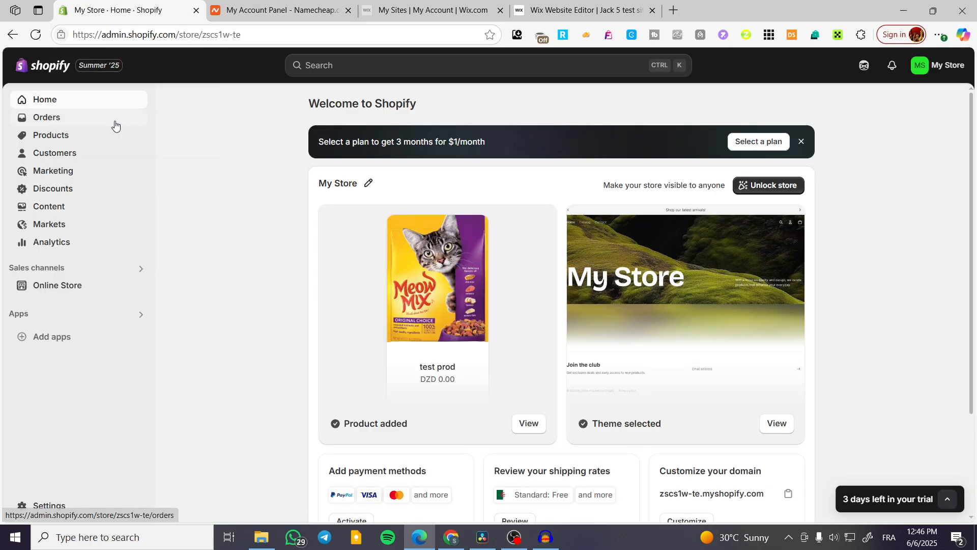
click(802, 142)
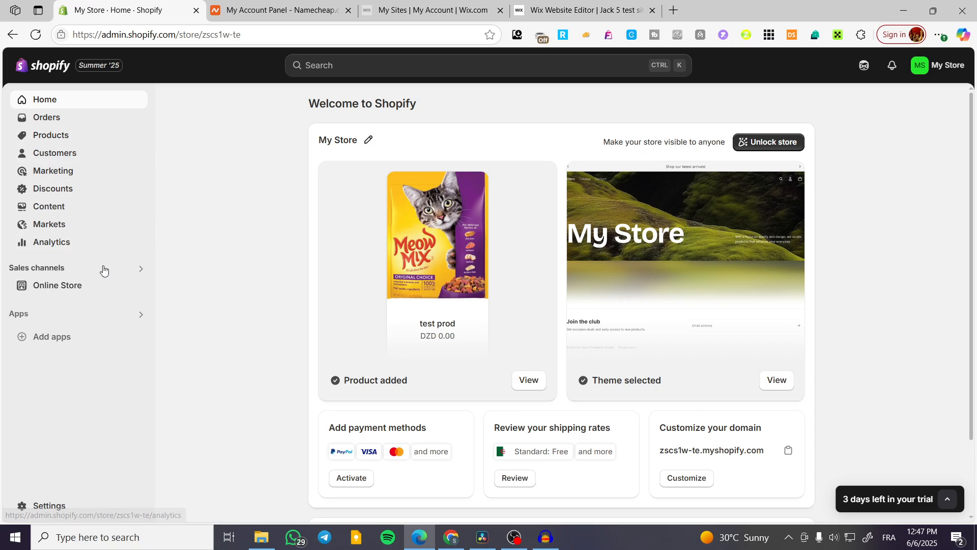
click(36, 507)
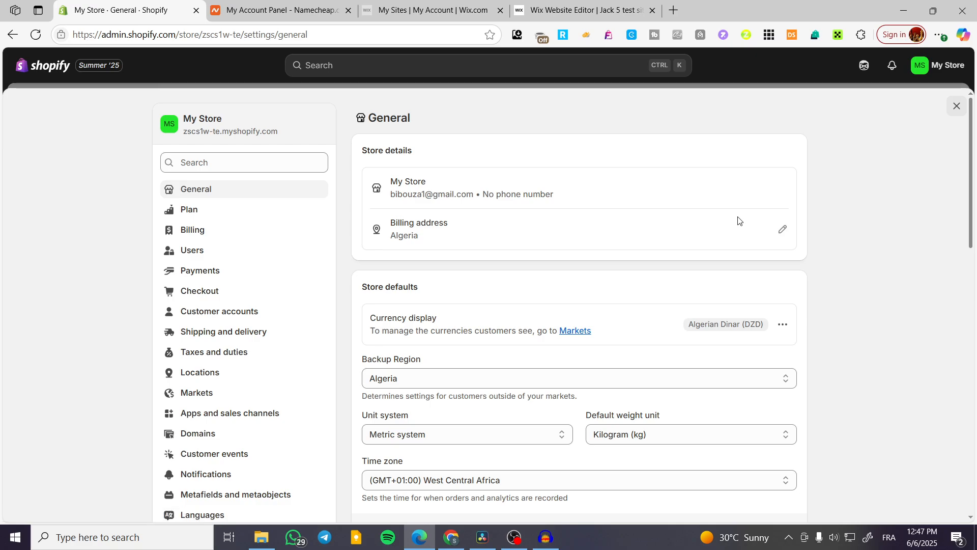
scroll(260, 292, down, 1)
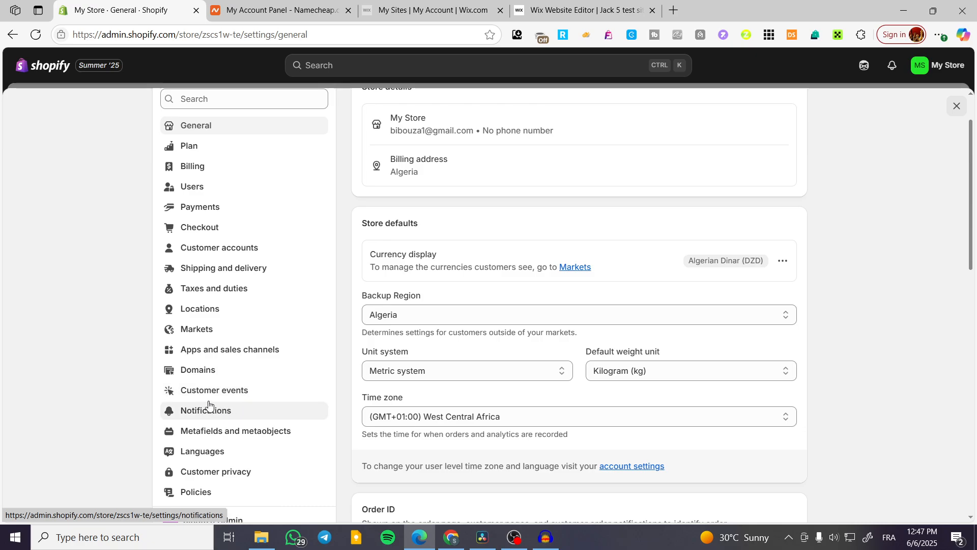
click(196, 374)
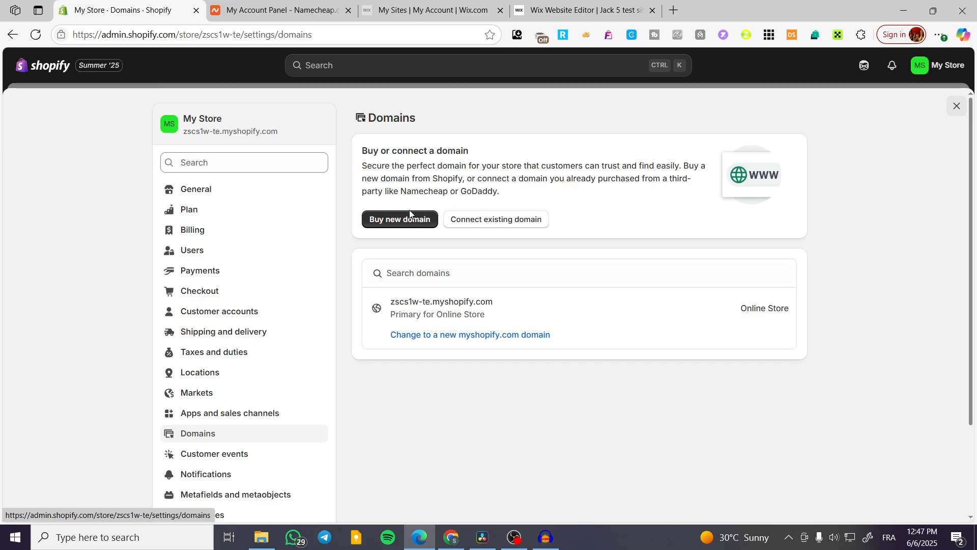
click(492, 224)
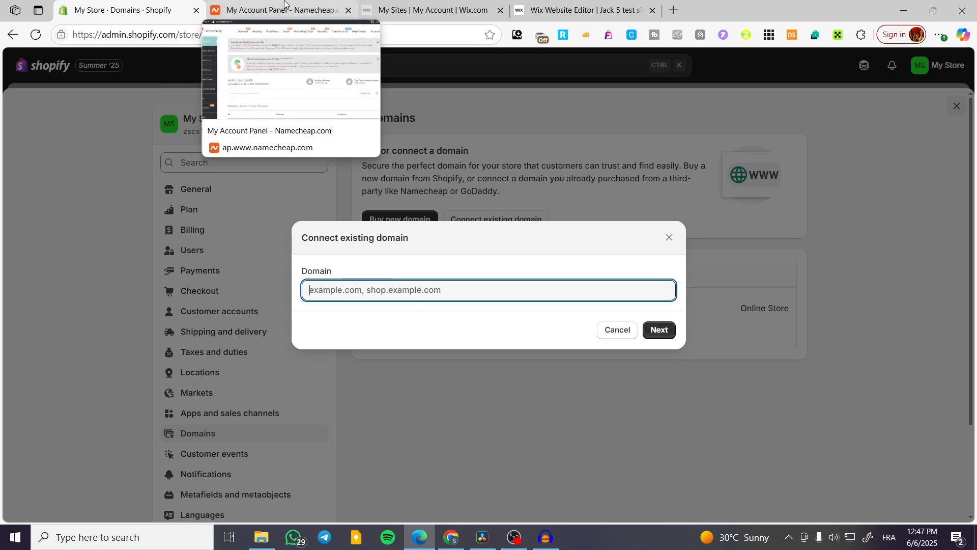
Switch to Namecheap and copy the domain name jacksclothing.xyz from the recently active products.
click(285, 6)
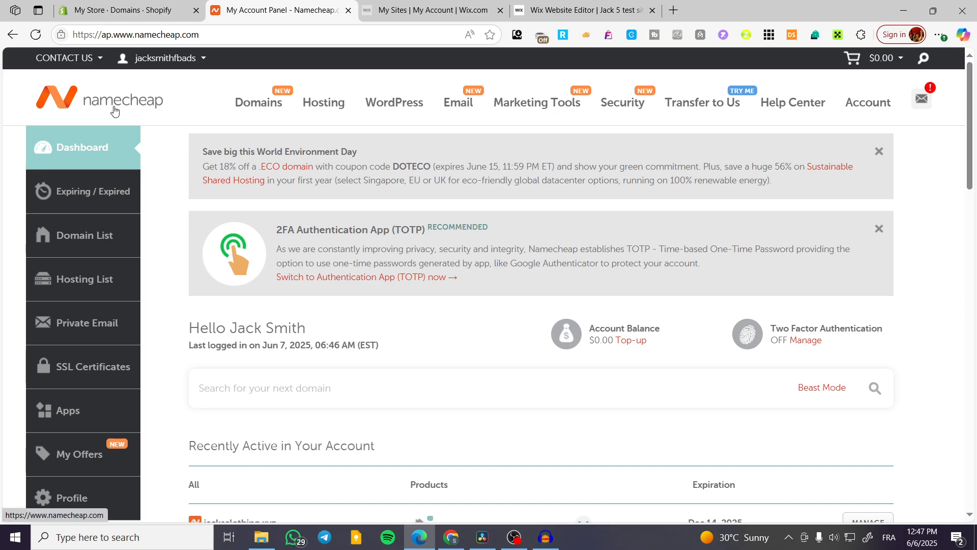
mouse_move(324, 132)
scroll(323, 133, down, 4)
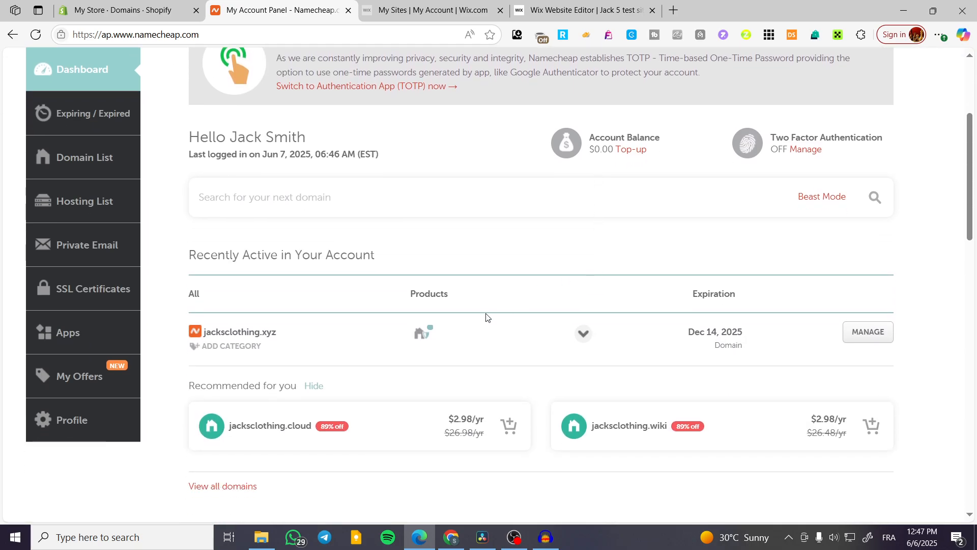
scroll(267, 213, up, 4)
scroll(384, 269, down, 4)
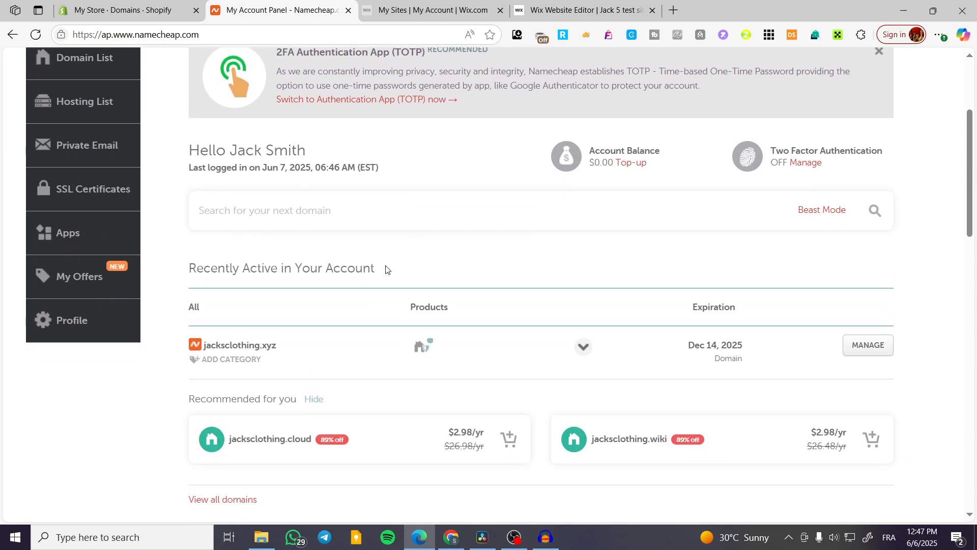
drag(279, 337, 203, 333)
key(ctrl+c)
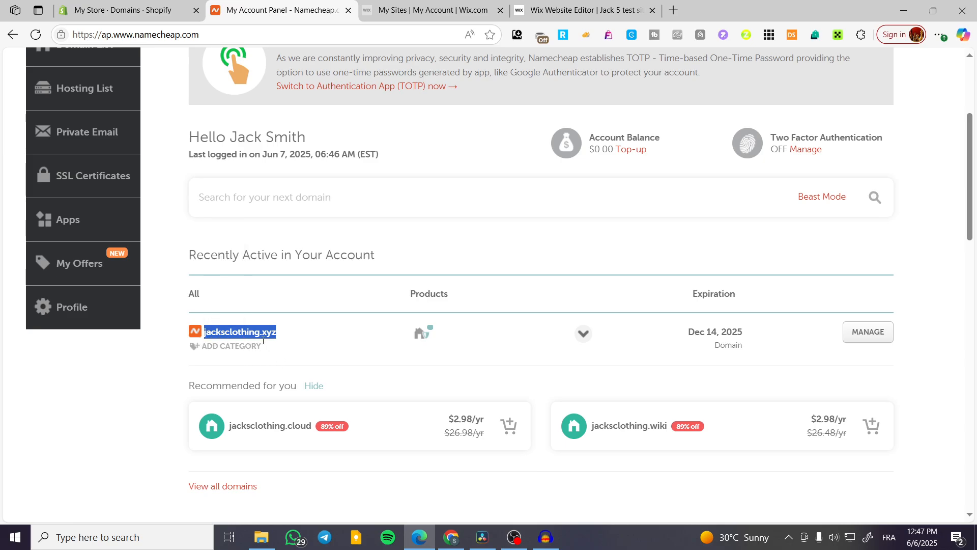
Submit jacksclothing.xyz as the existing domain in Shopify and review the DNS record changes it requires.
key(ctrl+shift+Tab)
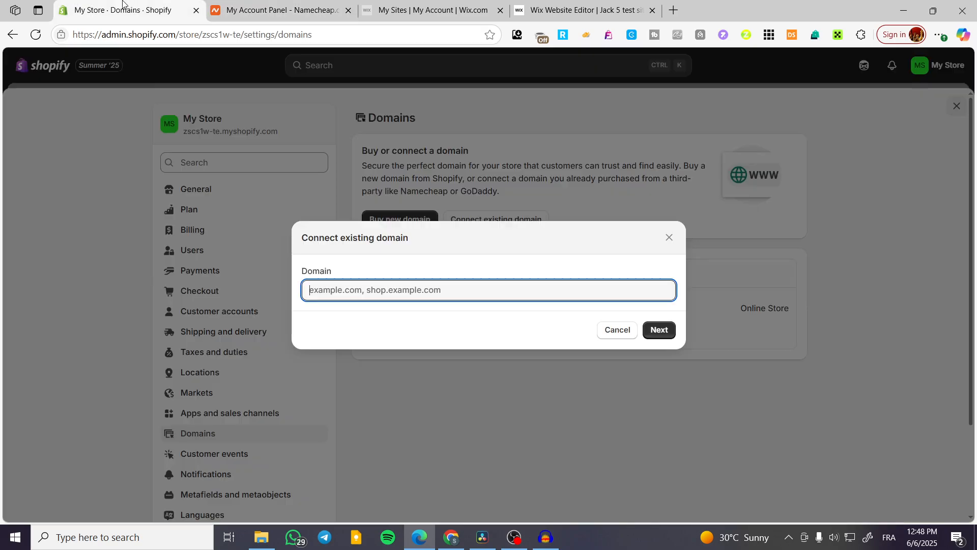
key(ctrl+v)
click(660, 331)
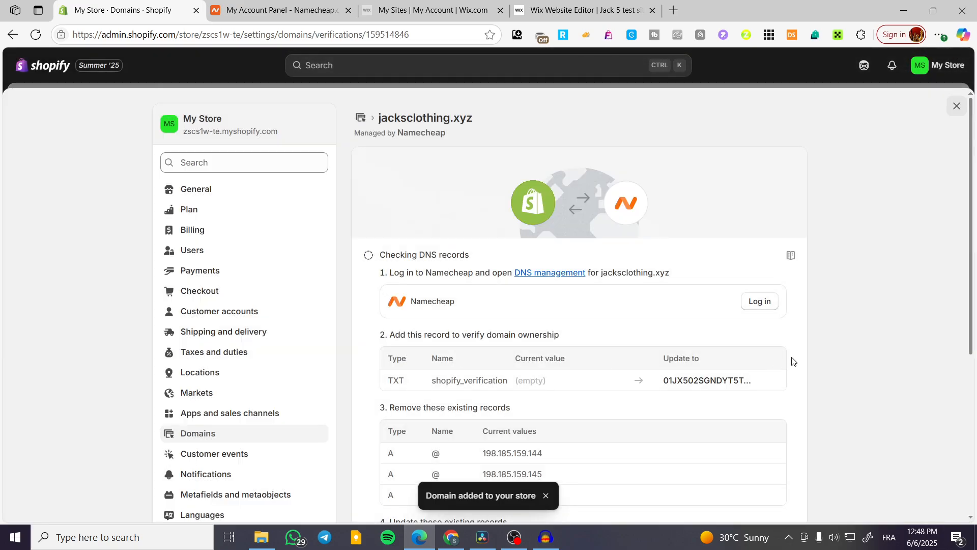
scroll(917, 329, down, 5)
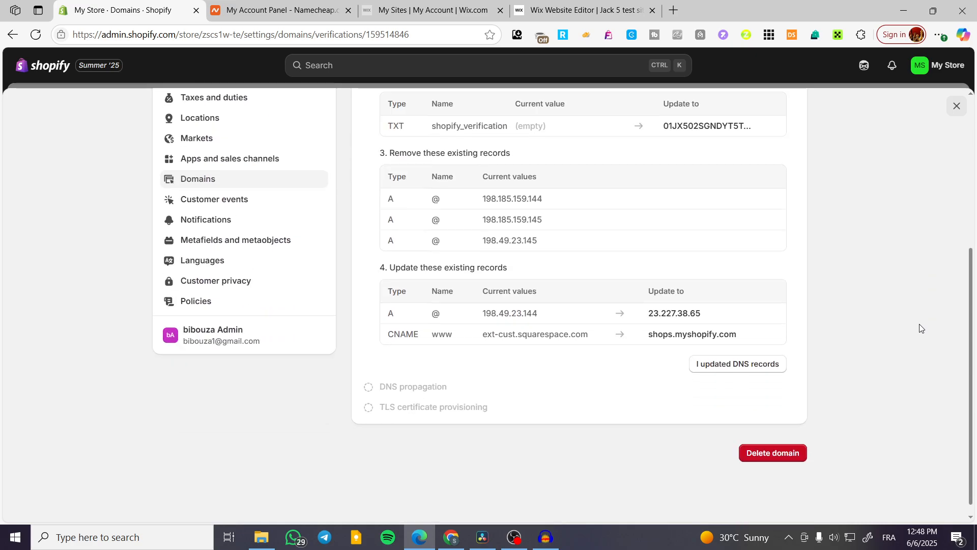
scroll(919, 328, up, 4)
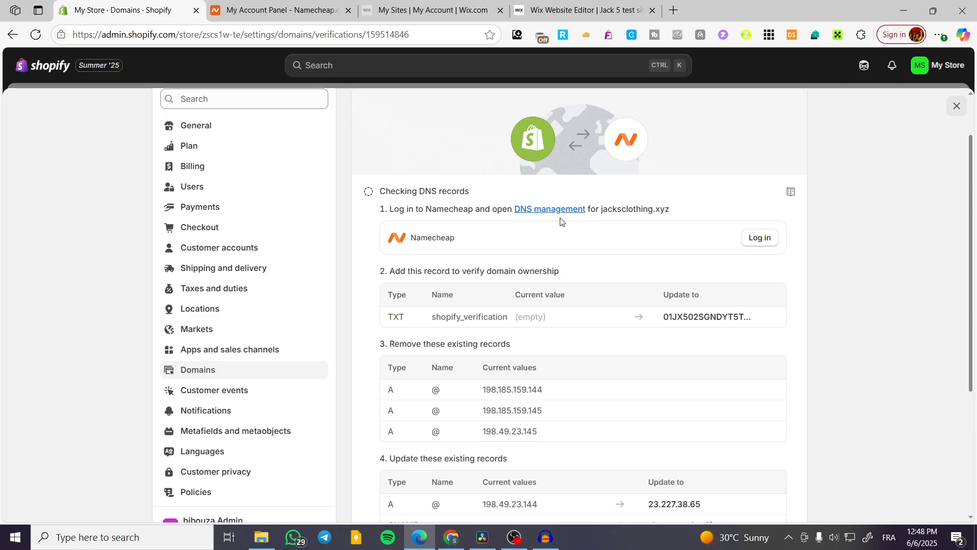
Switch to Namecheap and open the advanced DNS host records of jacksclothing.xyz from the domain list.
click(268, 12)
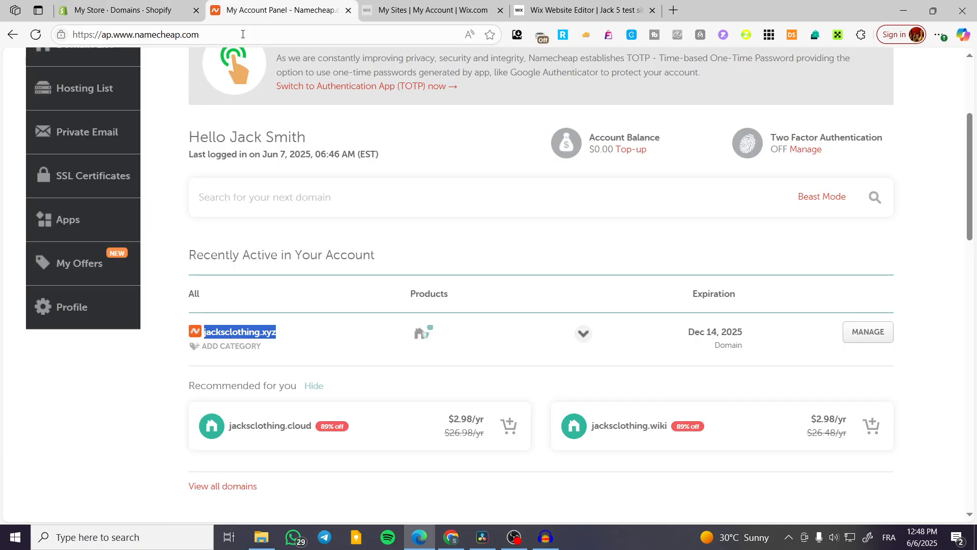
scroll(453, 214, up, 4)
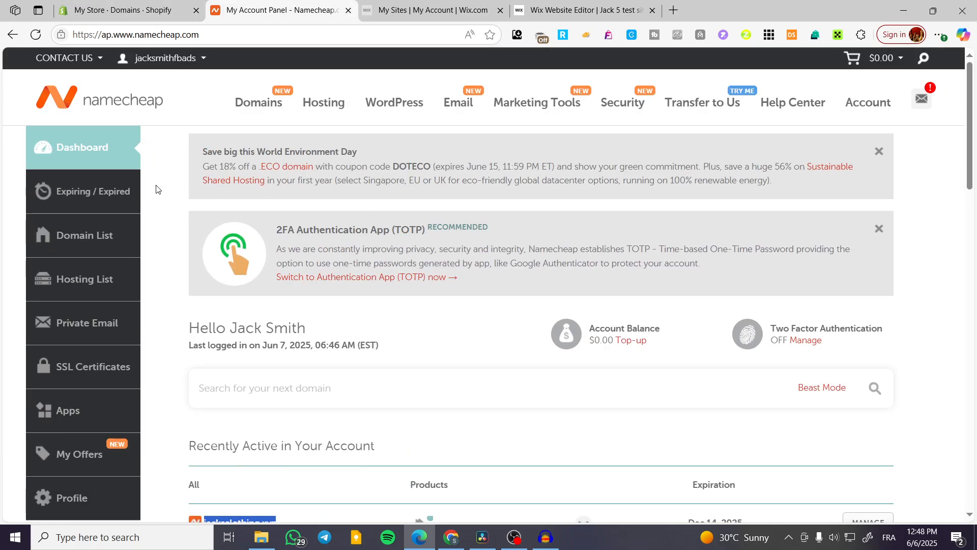
click(83, 237)
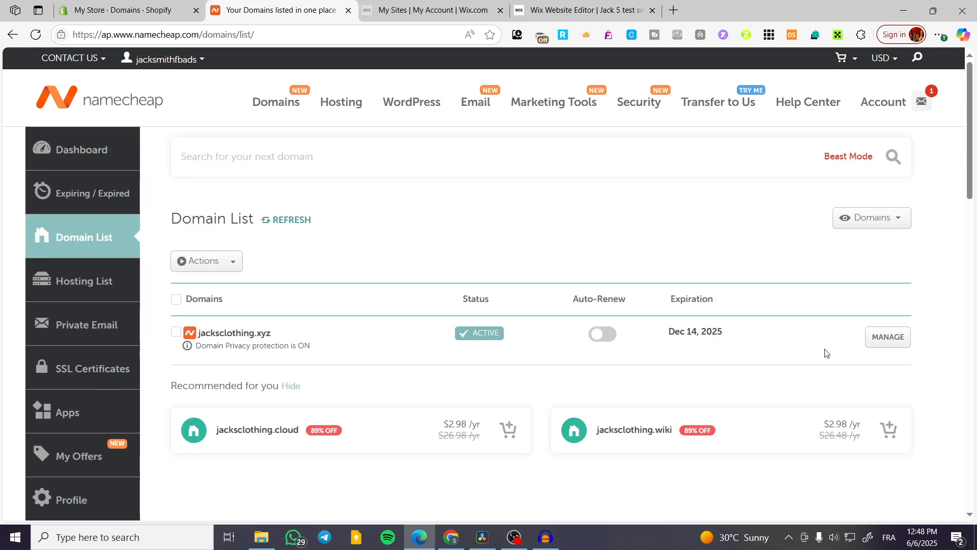
click(883, 340)
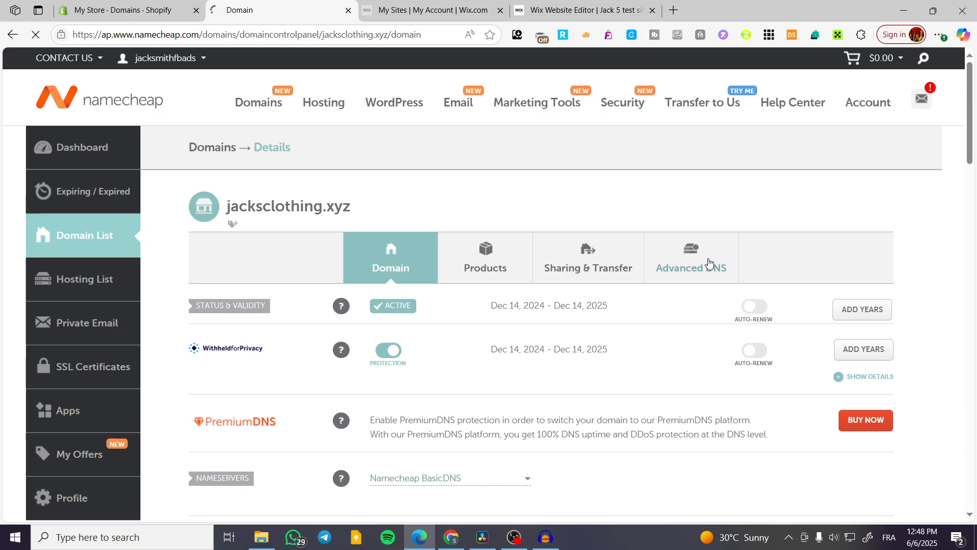
click(713, 262)
scroll(704, 277, down, 3)
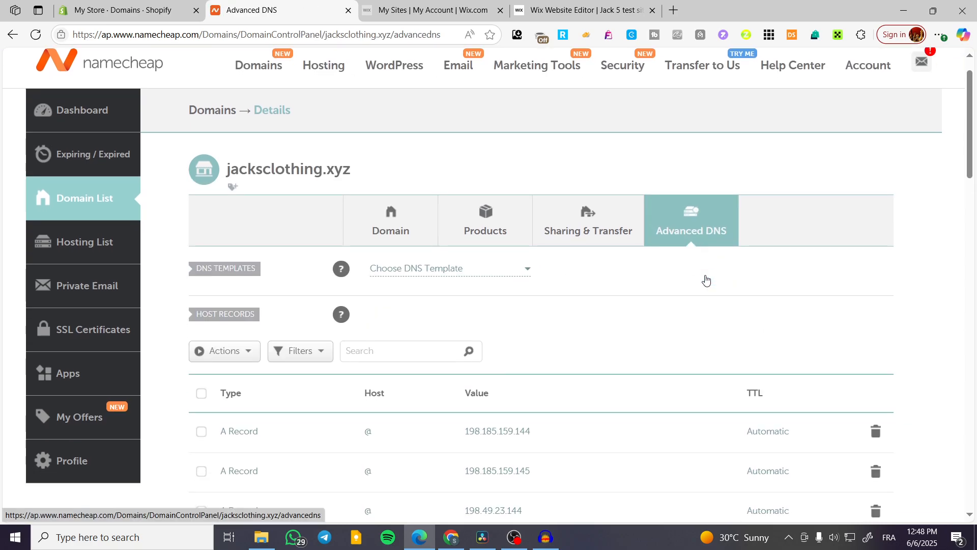
scroll(700, 153, down, 2)
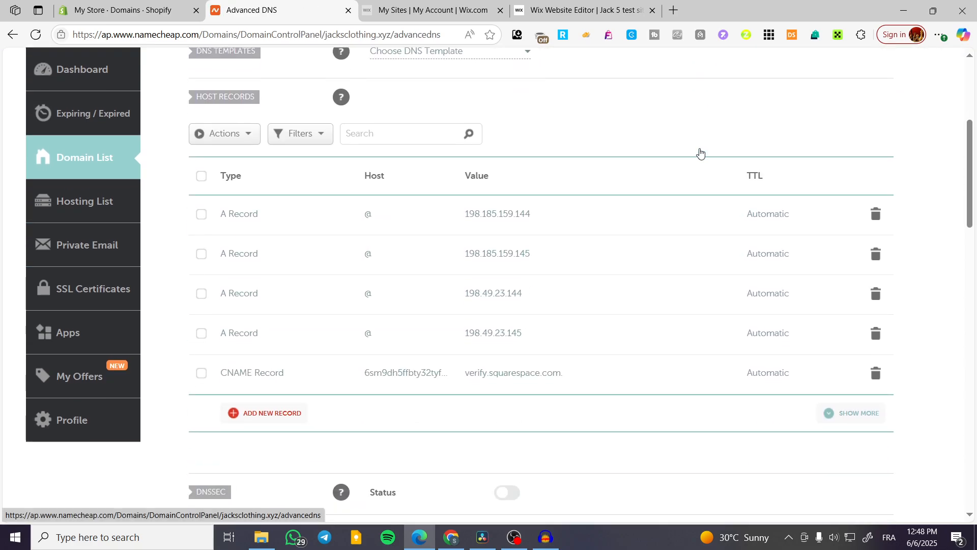
scroll(700, 153, up, 1)
Switch to Shopify and check the TXT record required to verify domain ownership.
click(106, 4)
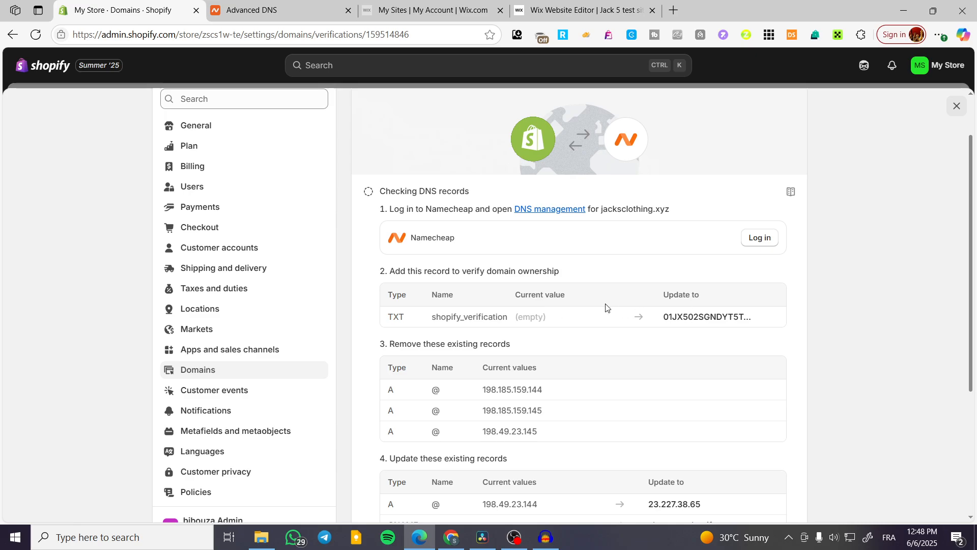
double_click(403, 317)
click(450, 301)
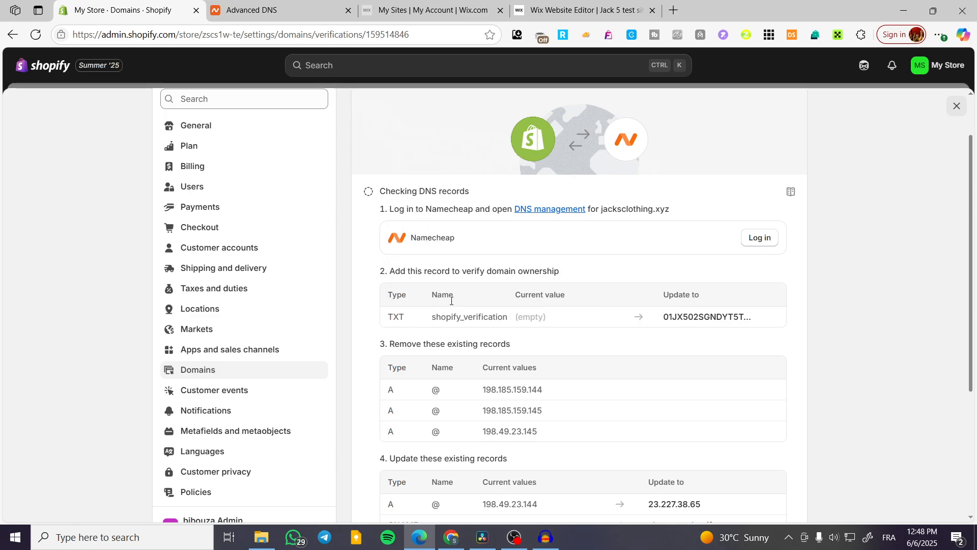
click(252, 10)
click(151, 4)
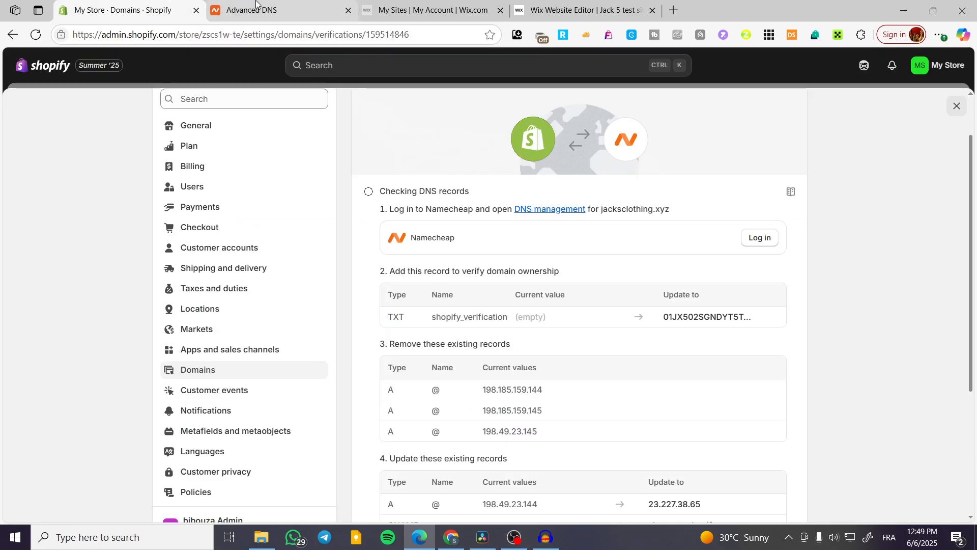
Switch to Namecheap and add a new host record of type TXT Record for the domain.
click(239, 10)
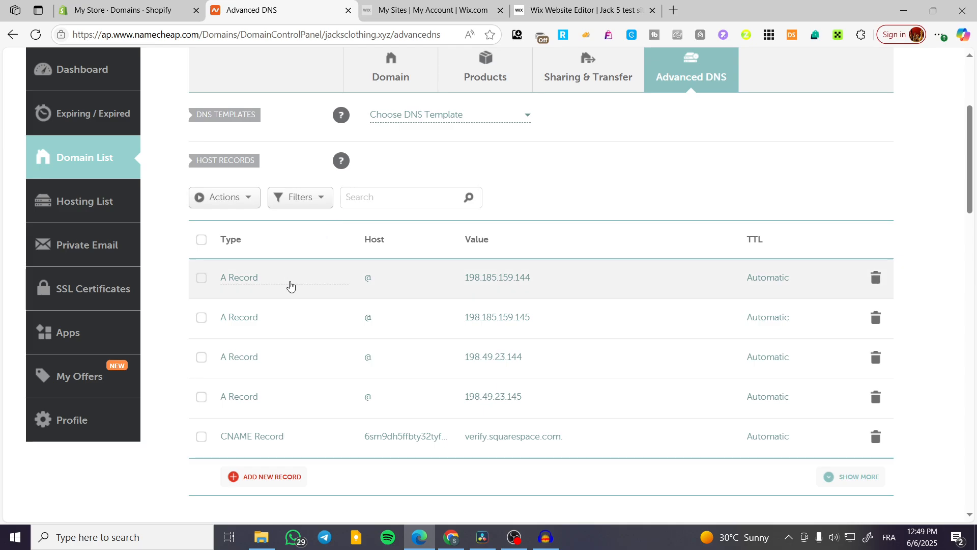
scroll(269, 306, up, 2)
scroll(241, 265, down, 2)
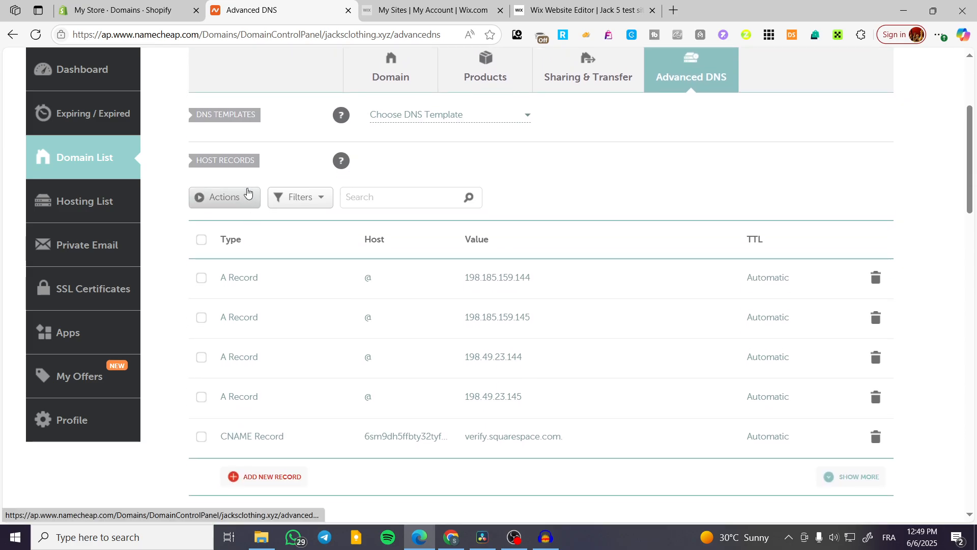
click(280, 478)
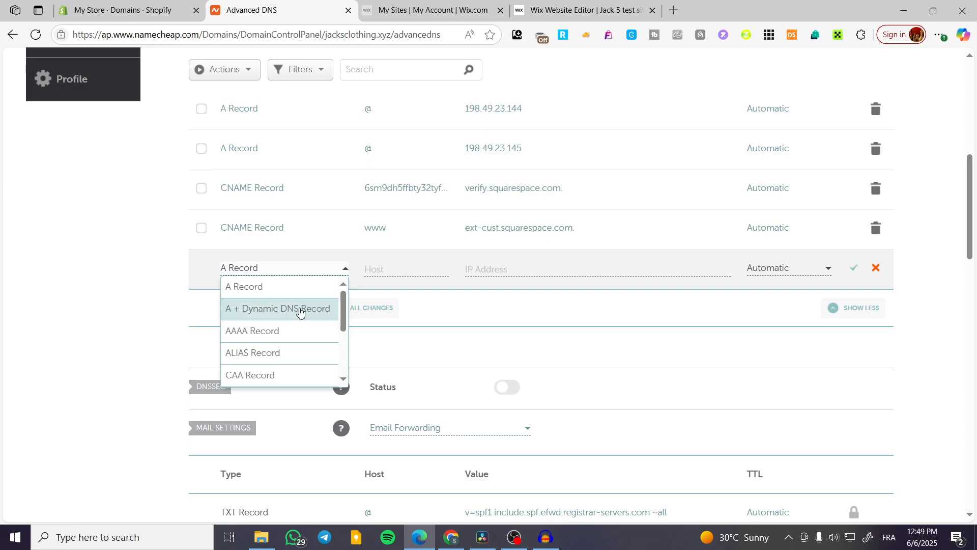
scroll(303, 310, down, 3)
click(296, 353)
scroll(303, 353, up, 2)
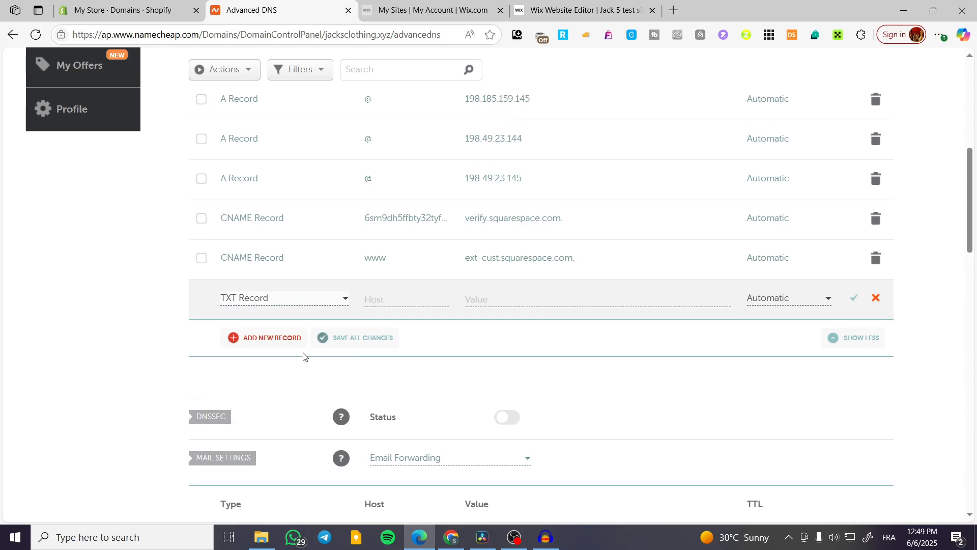
Copy the TXT record name shopify_verification from Shopify and enter it as the new record's host in Namecheap.
key(ctrl+shift+Tab)
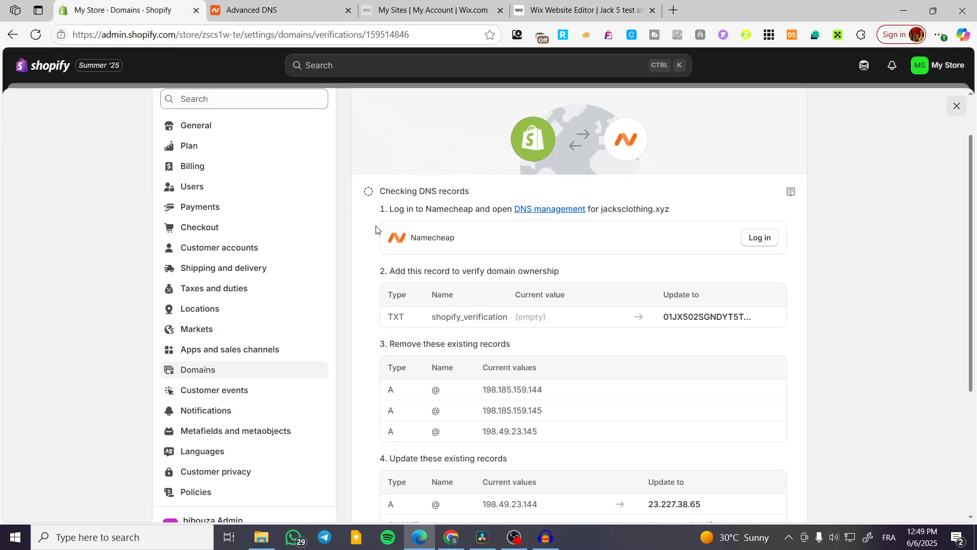
drag(433, 316, 505, 318)
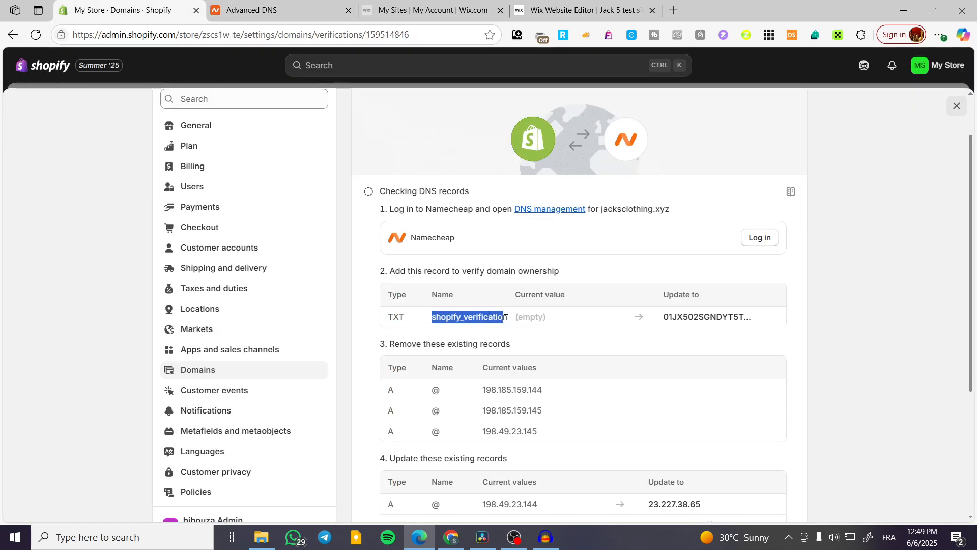
click(250, 11)
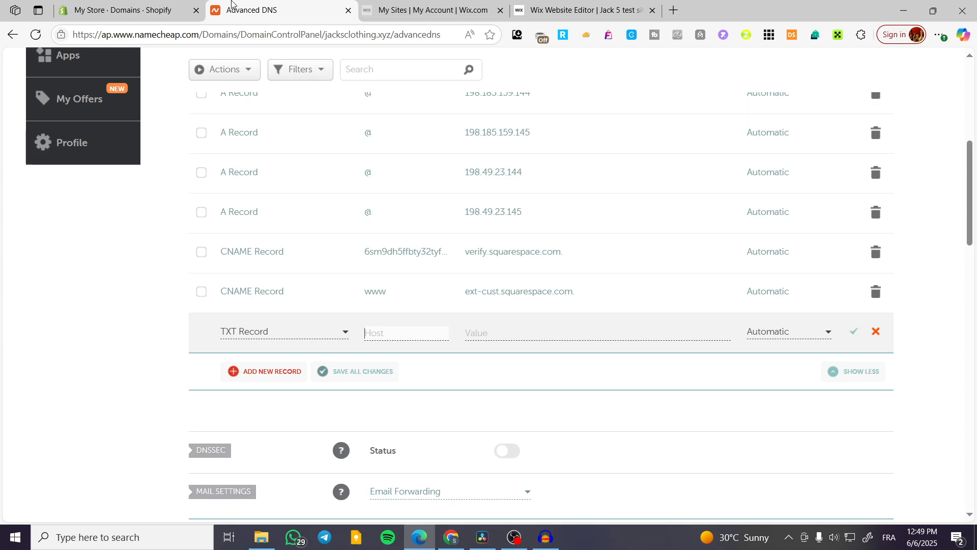
click(145, 6)
right_click(467, 315)
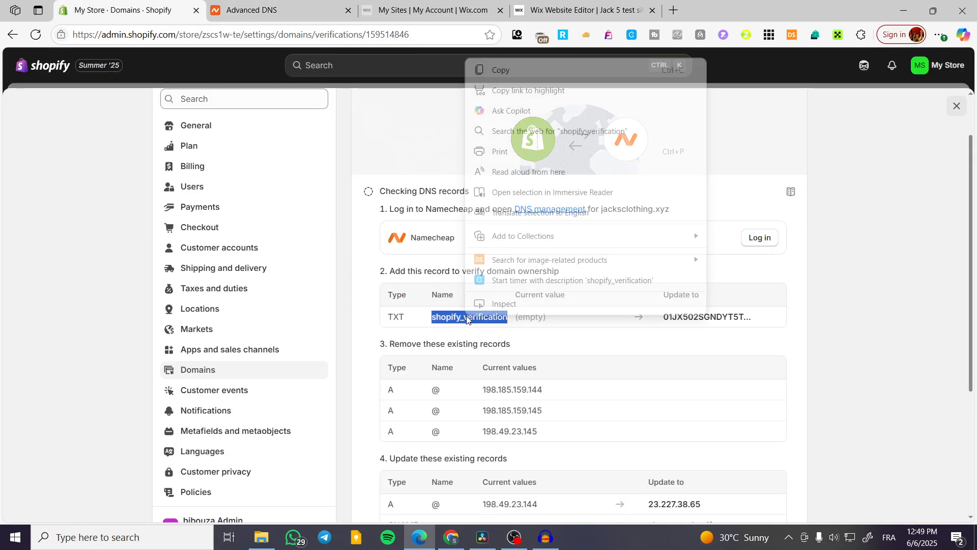
click(539, 71)
click(249, 10)
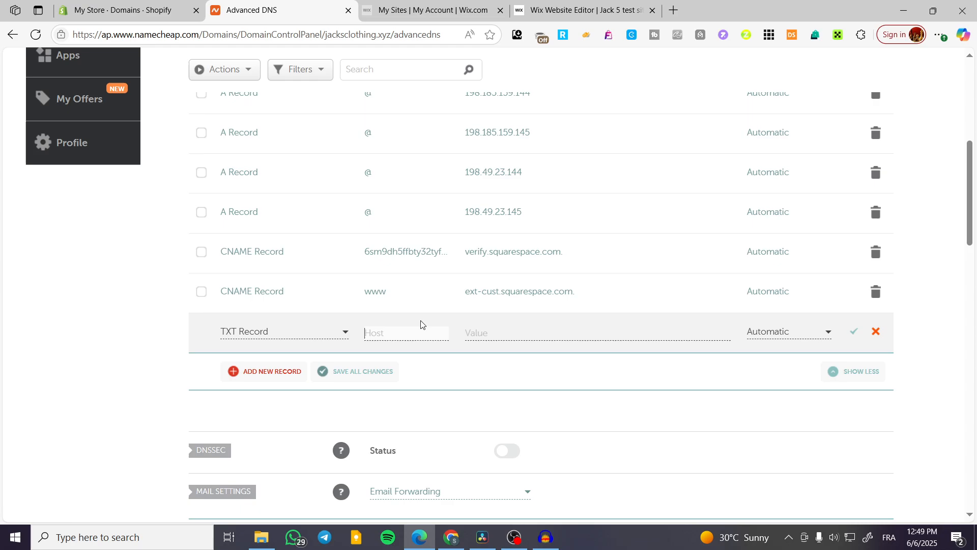
click(409, 337)
key(ctrl+v)
Copy the verification token from Shopify's TXT record and paste it as the new TXT record's value in Namecheap.
click(473, 334)
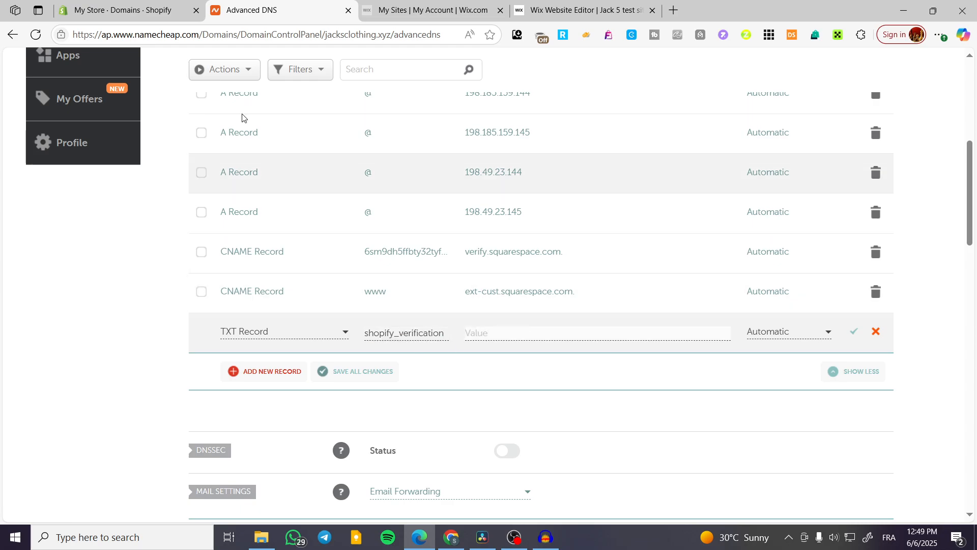
click(124, 10)
click(772, 318)
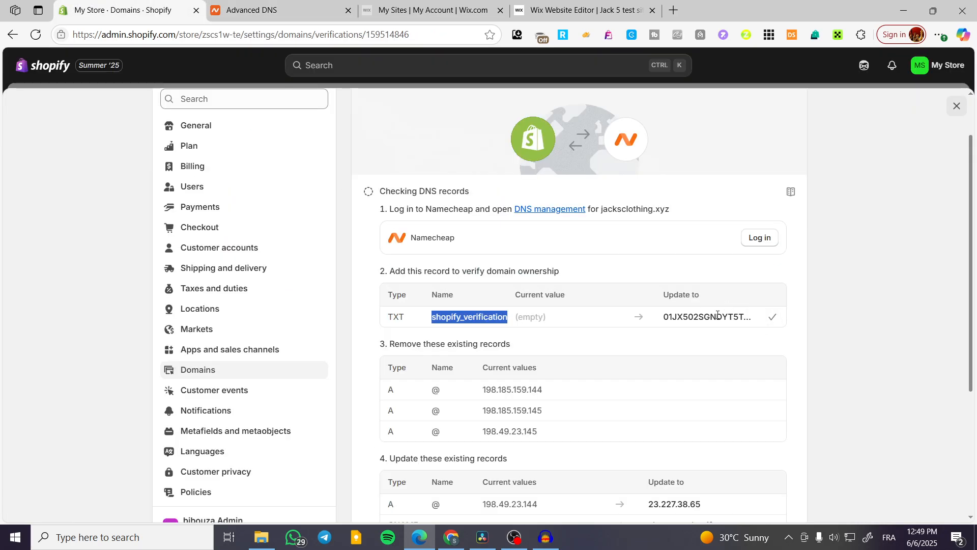
click(231, 2)
click(552, 334)
key(ctrl+v)
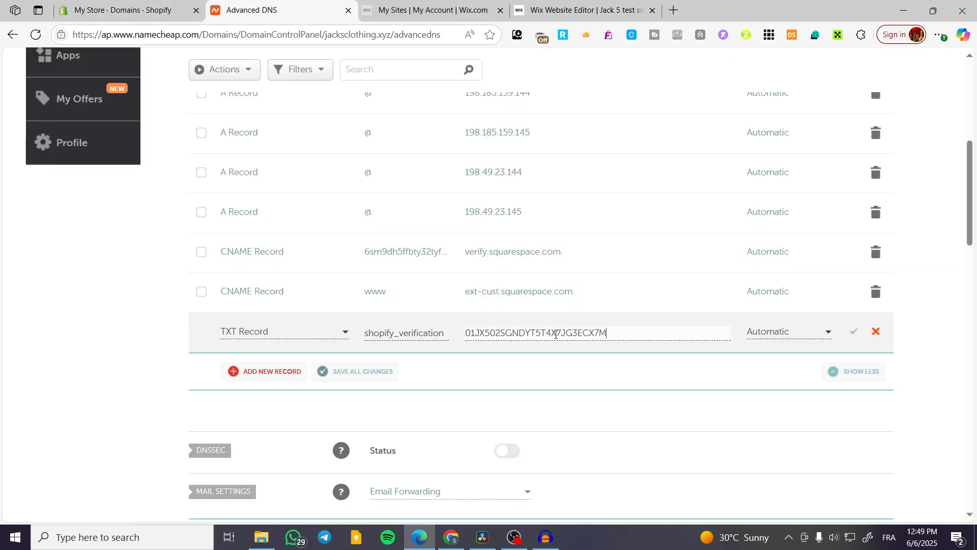
Save the new shopify_verification TXT record in the domain's host records.
scroll(815, 332, up, 4)
scroll(835, 332, down, 4)
click(853, 331)
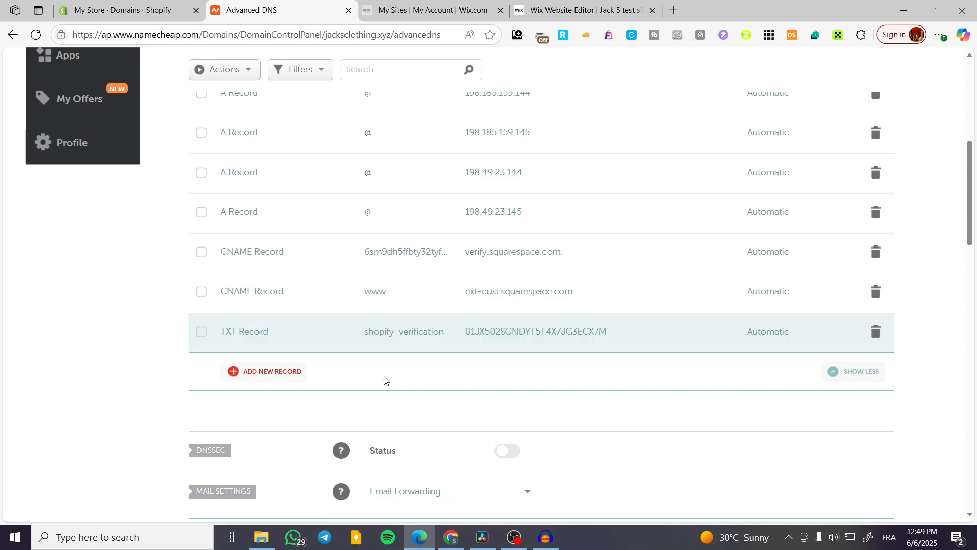
Check Shopify's lists of records to remove and update, and delete the four A records and two CNAME records in Namecheap.
click(144, 5)
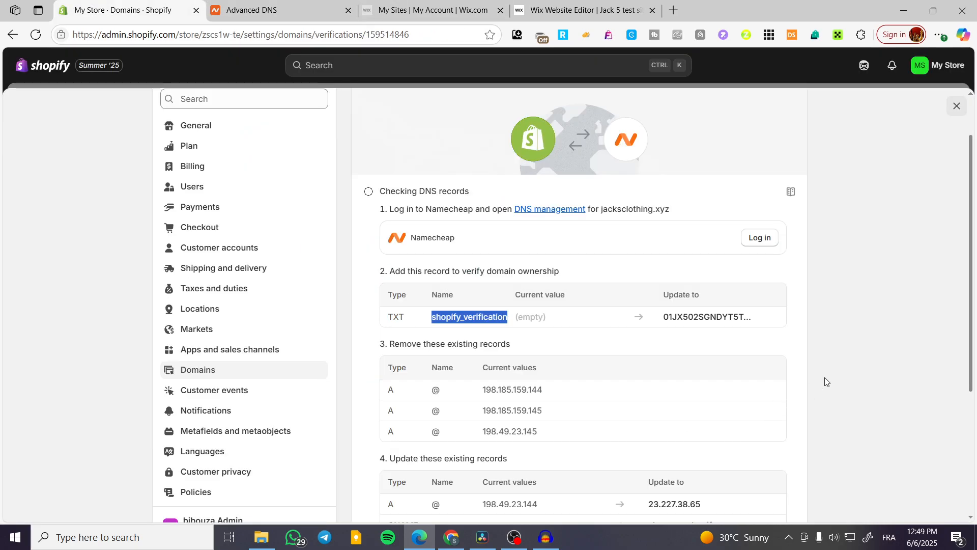
scroll(731, 369, down, 1)
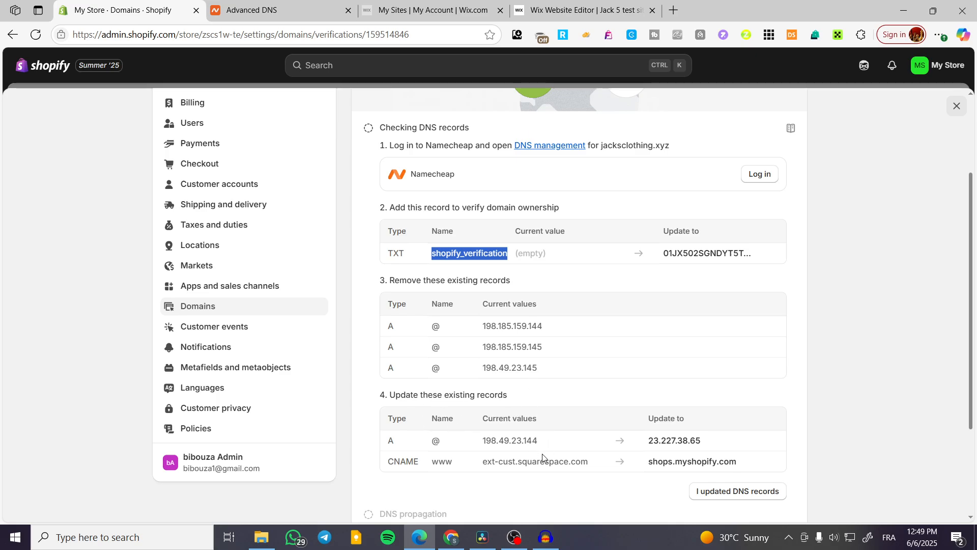
click(264, 11)
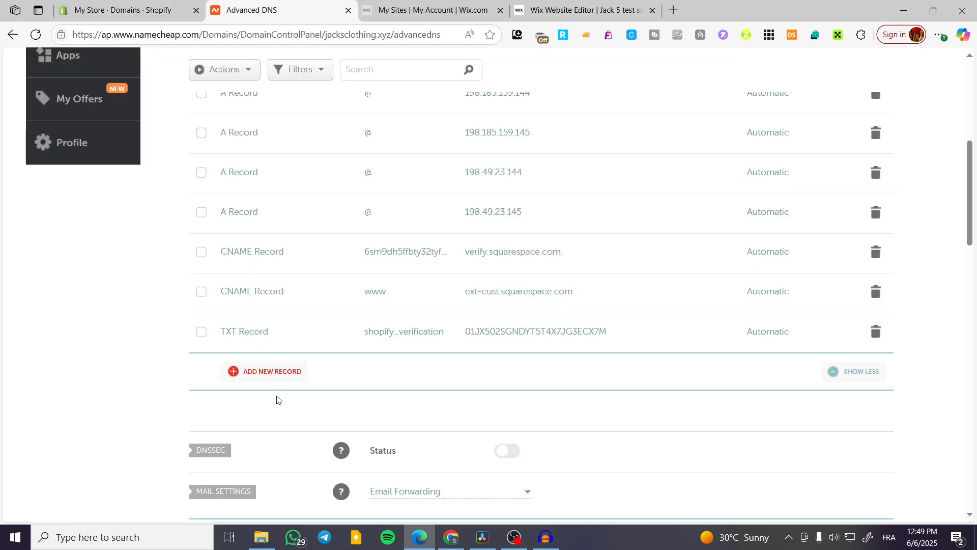
scroll(247, 384, up, 2)
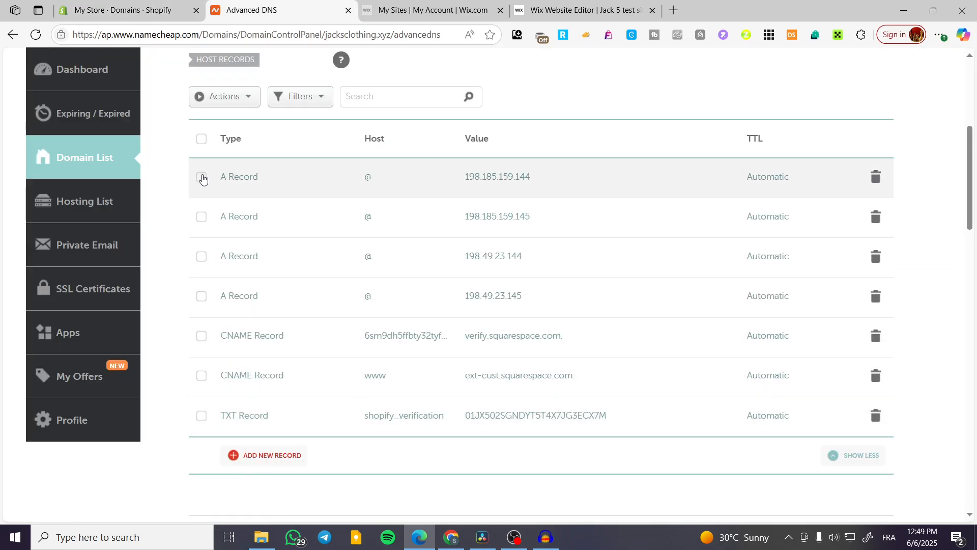
click(202, 178)
click(201, 217)
click(201, 256)
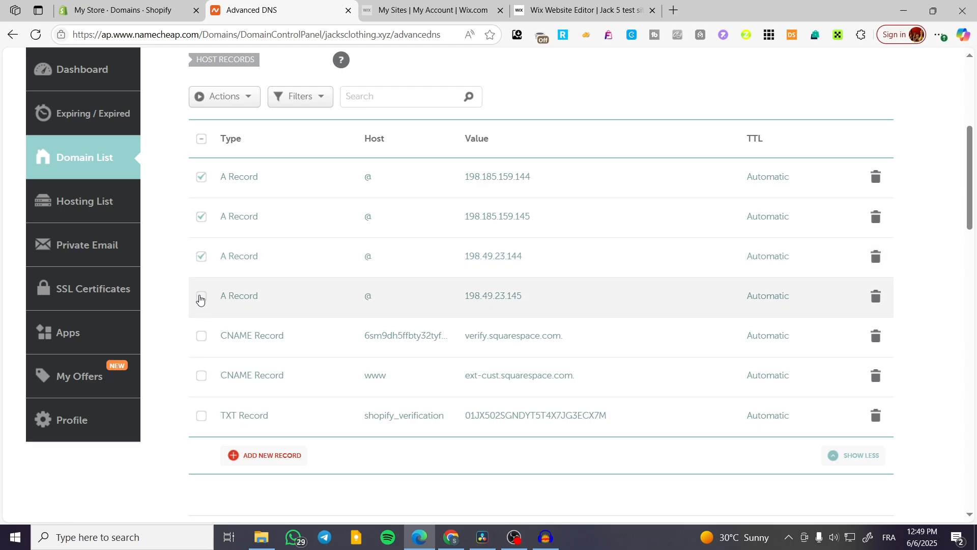
click(201, 298)
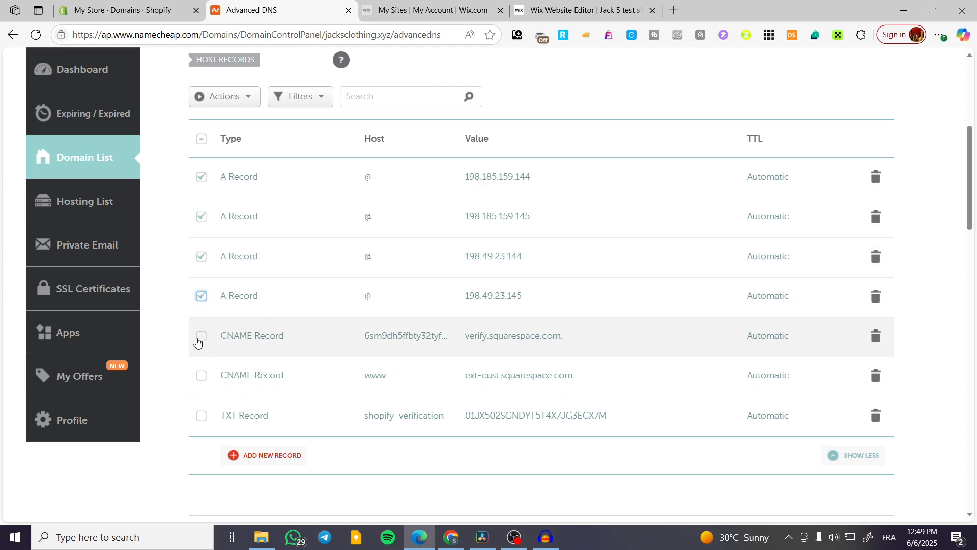
click(200, 336)
click(201, 375)
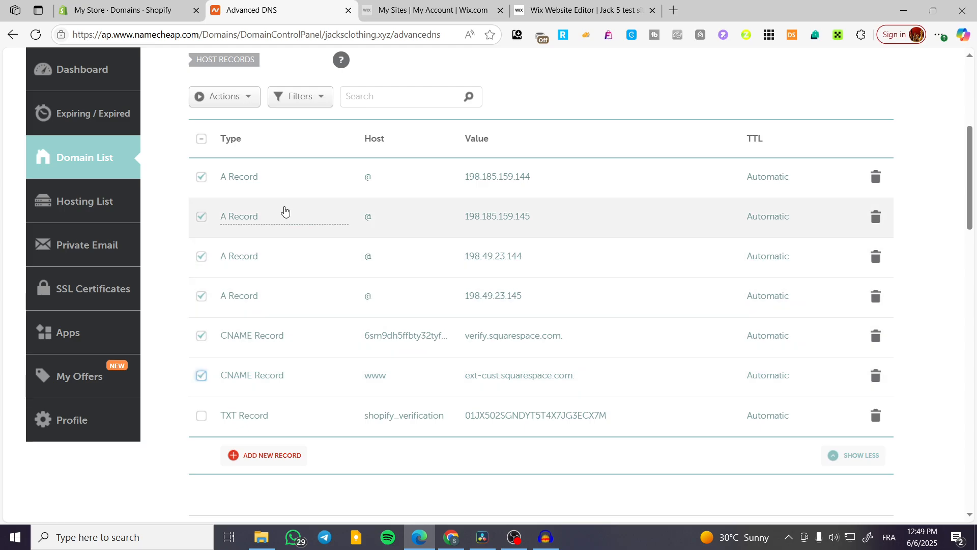
click(251, 95)
click(247, 123)
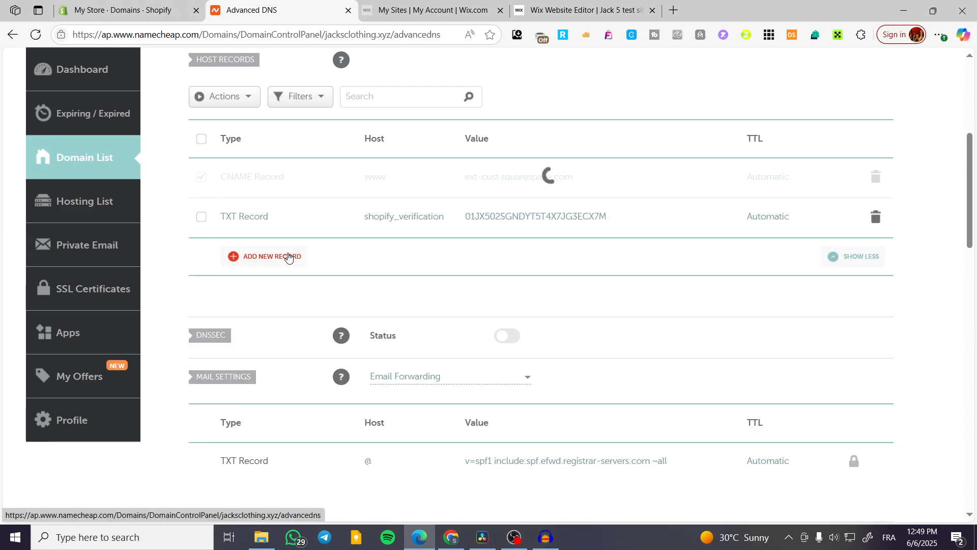
Add a new host record of type A Record in Namecheap with @ as its host, matching Shopify's list.
click(284, 219)
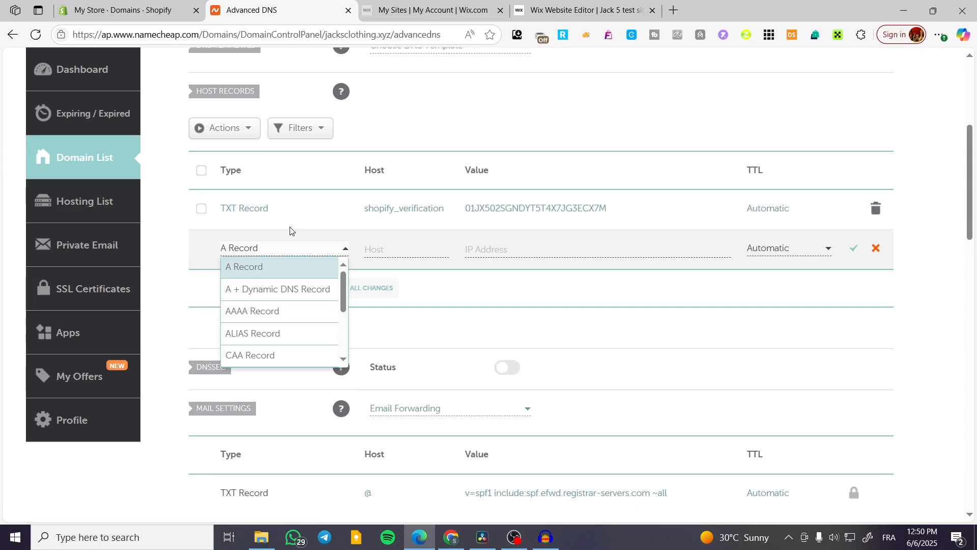
key(ctrl+shift+Tab)
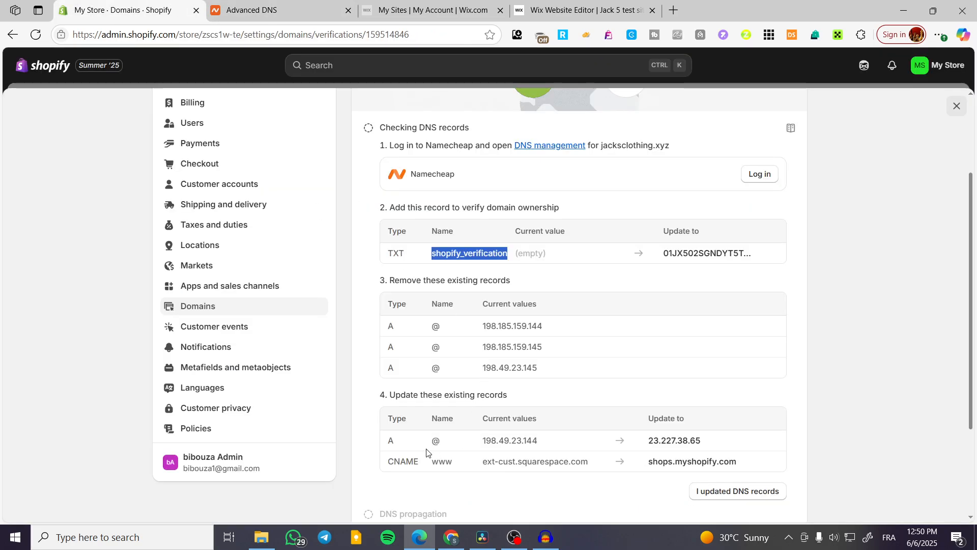
key(ctrl+Tab)
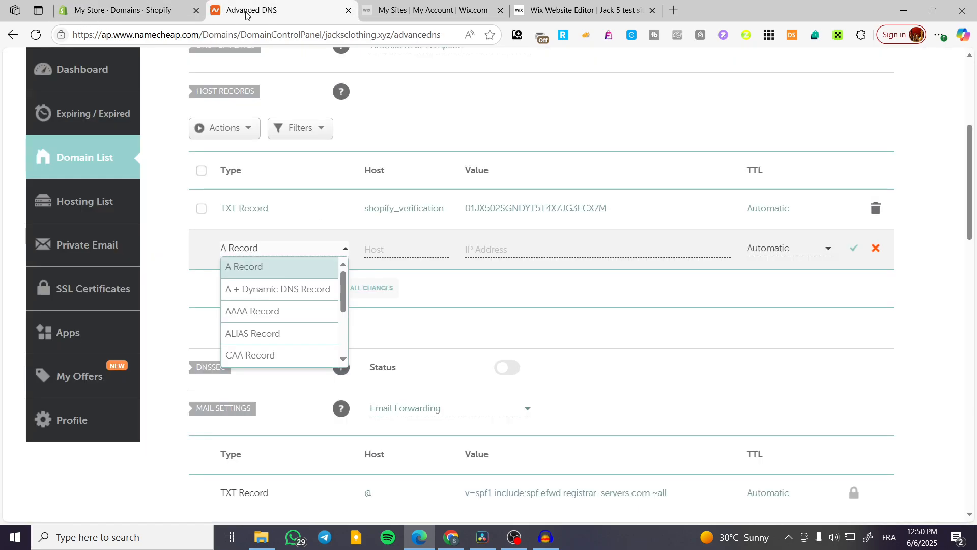
click(302, 267)
click(396, 253)
key(ctrl+shift+Tab)
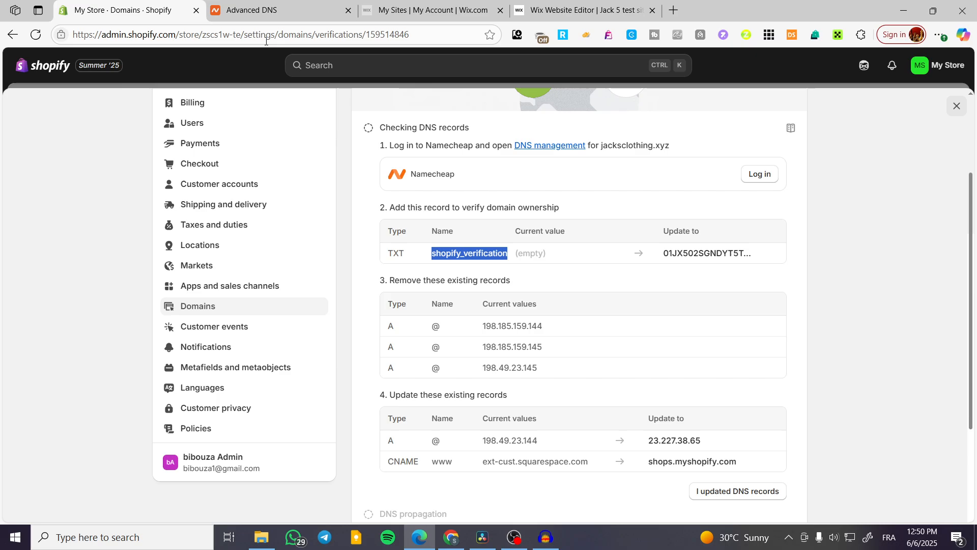
key(ctrl+Tab)
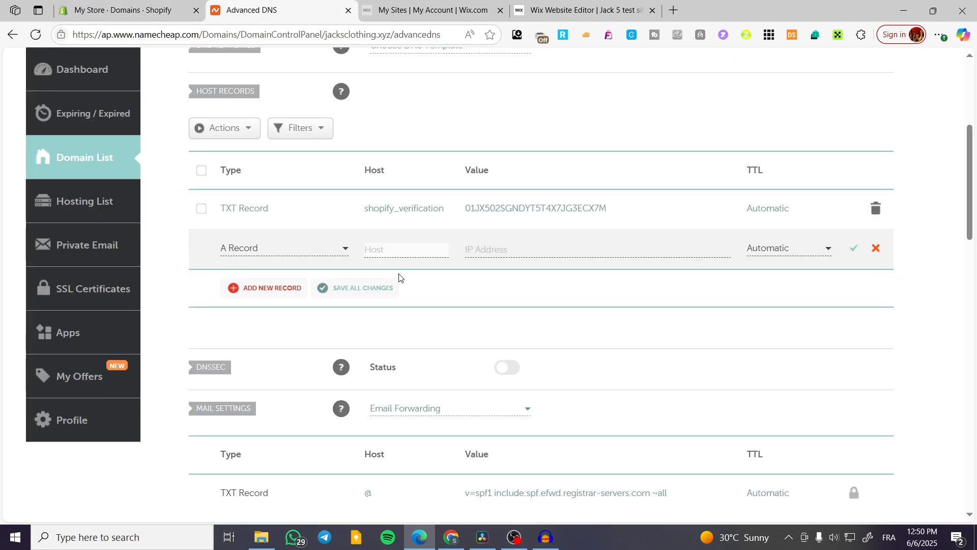
text(@)
click(477, 244)
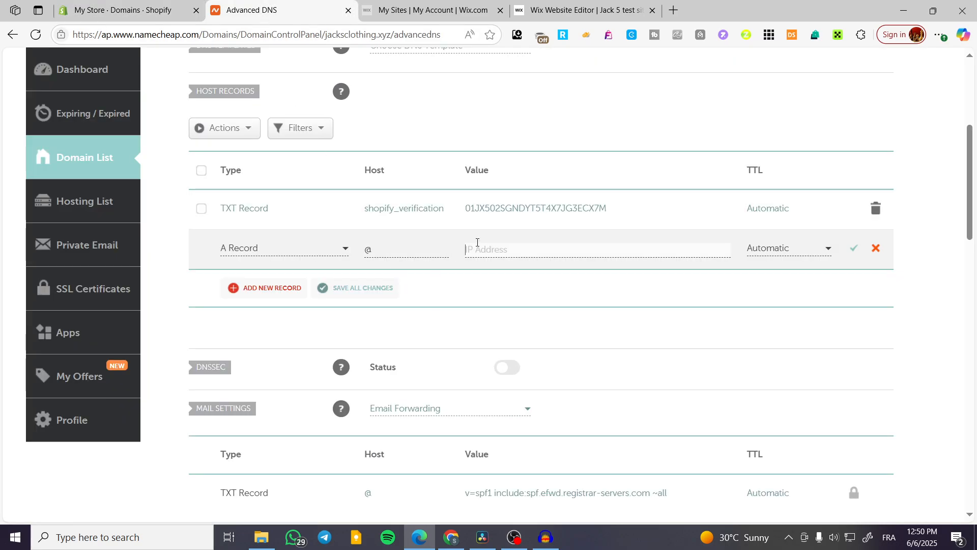
Copy the A record's IP address 23.227.38.65 from Shopify, paste it as the new A record's value in Namecheap and save the record.
click(162, 4)
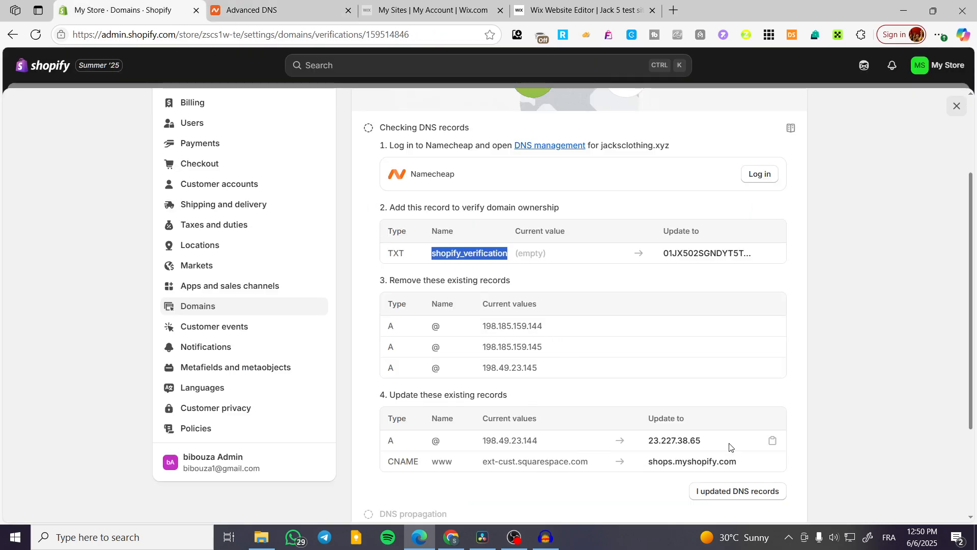
click(770, 441)
click(249, 10)
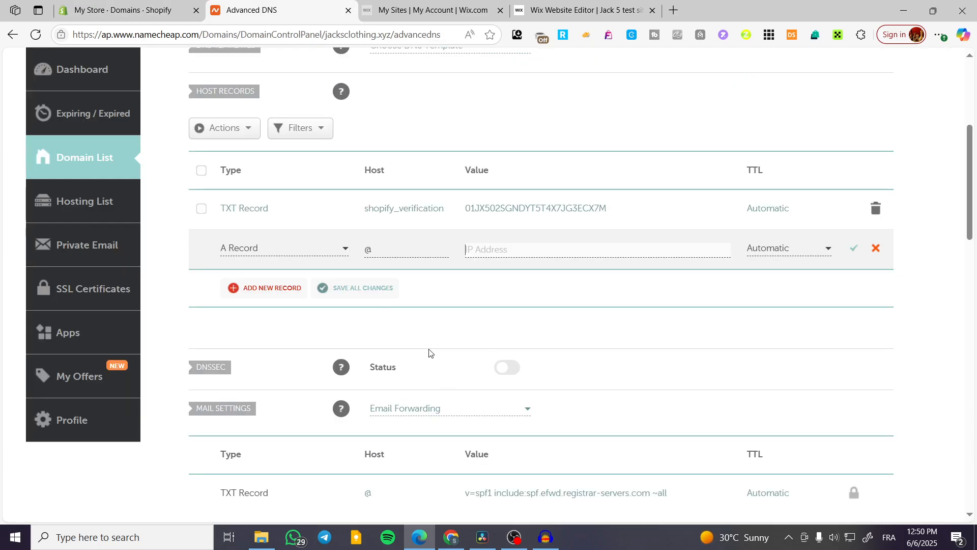
key(ctrl+v)
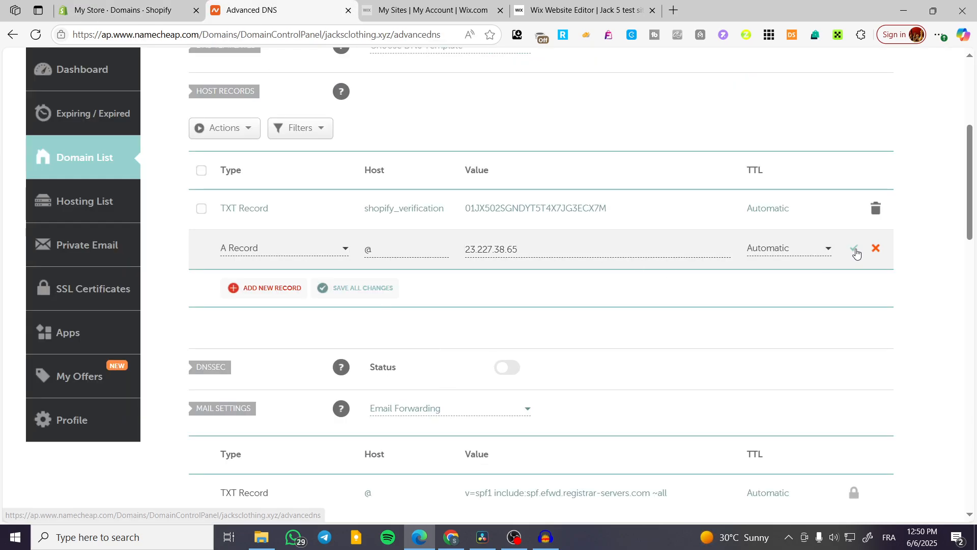
Add another host record of type CNAME Record with www as its host, as Shopify specifies.
click(268, 294)
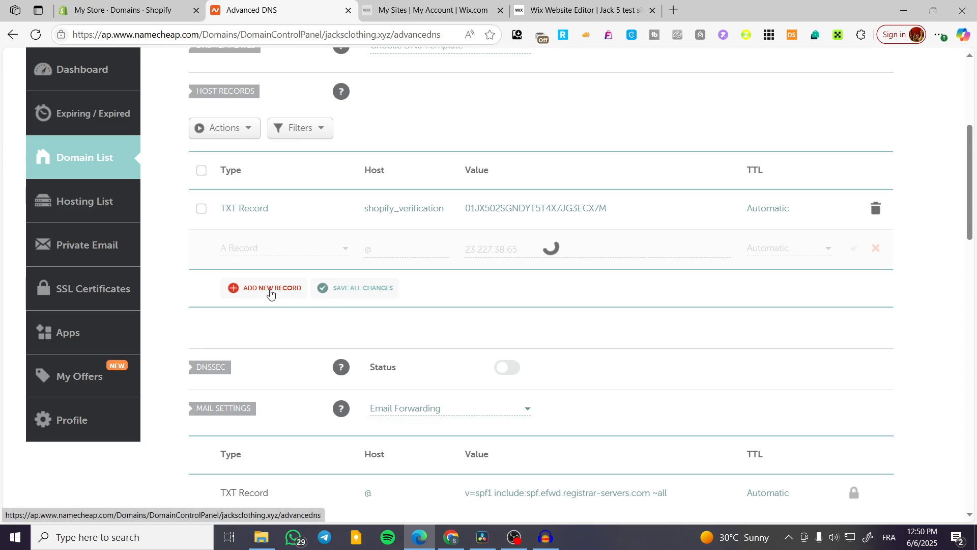
click(270, 294)
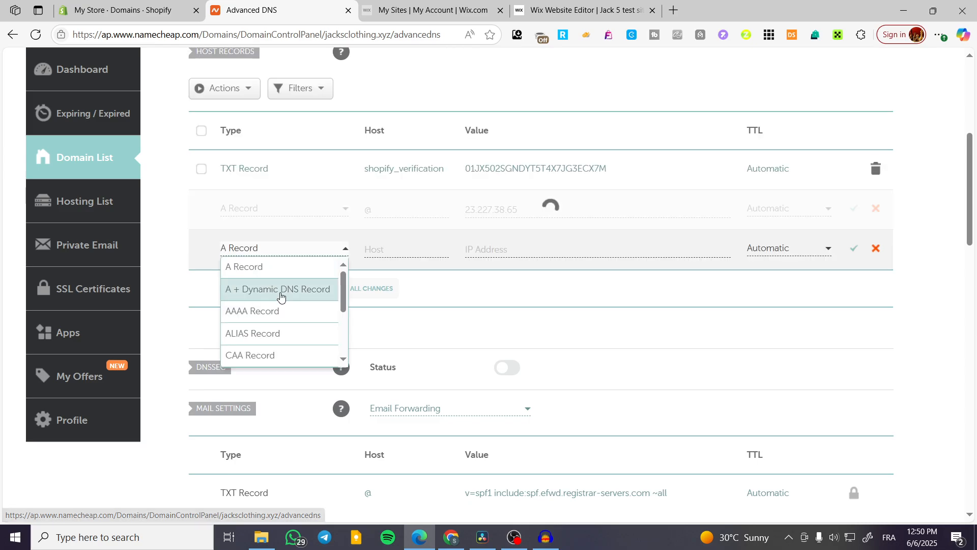
click(139, 4)
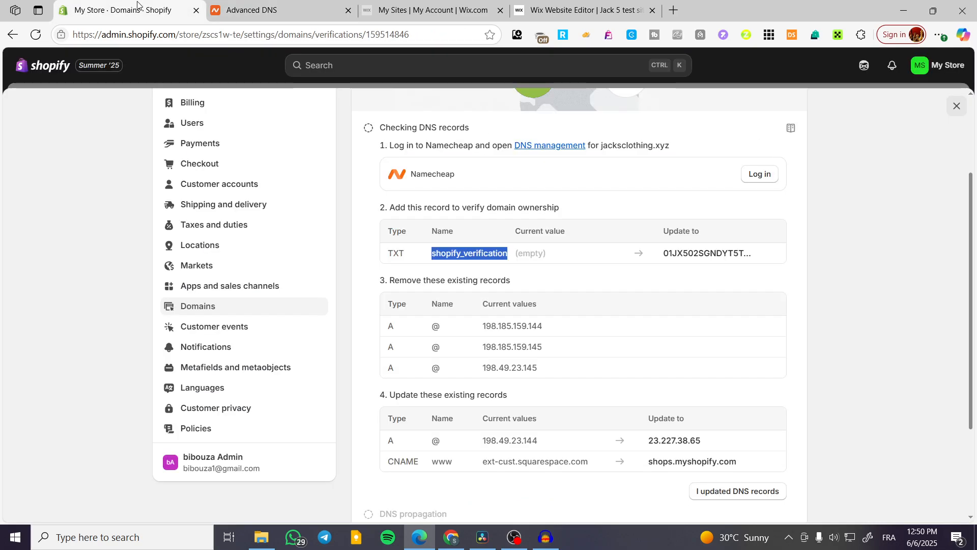
click(283, 9)
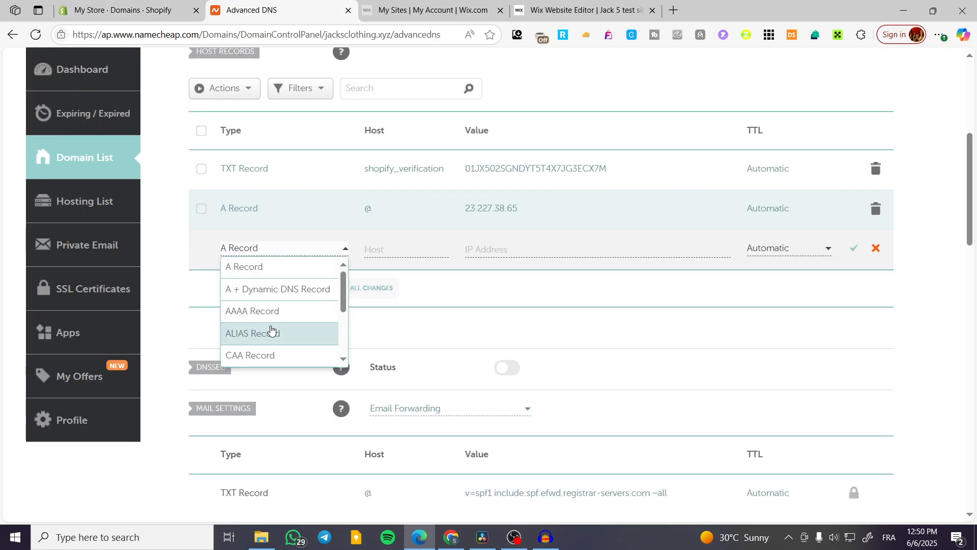
scroll(279, 321, down, 3)
click(287, 270)
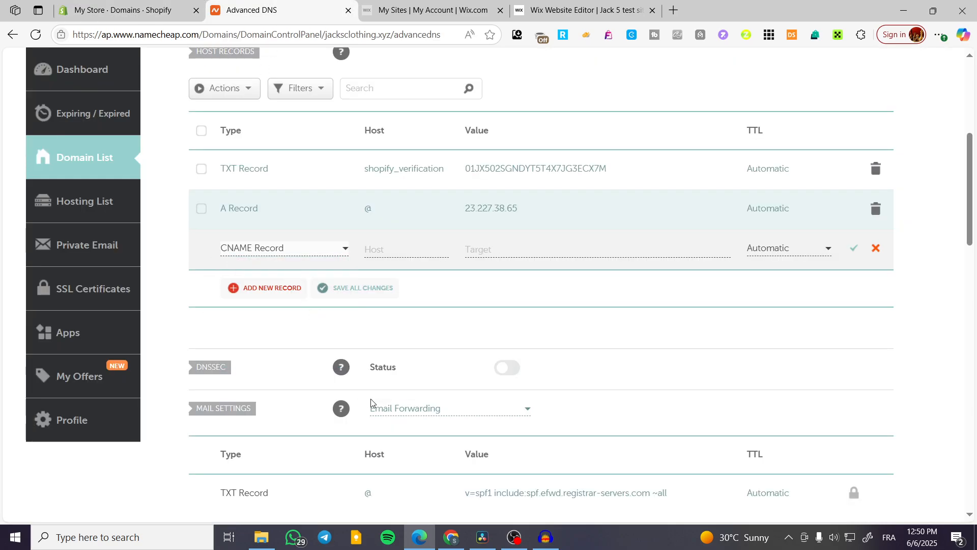
click(379, 249)
text(www)
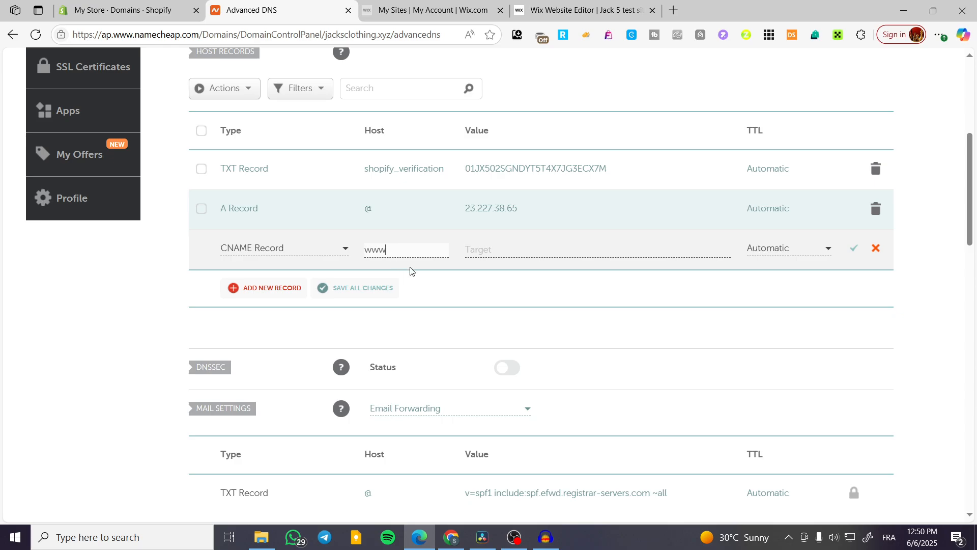
Copy the CNAME target shops.myshopify.com from Shopify, paste it as the www record's target in Namecheap and save the record.
click(131, 5)
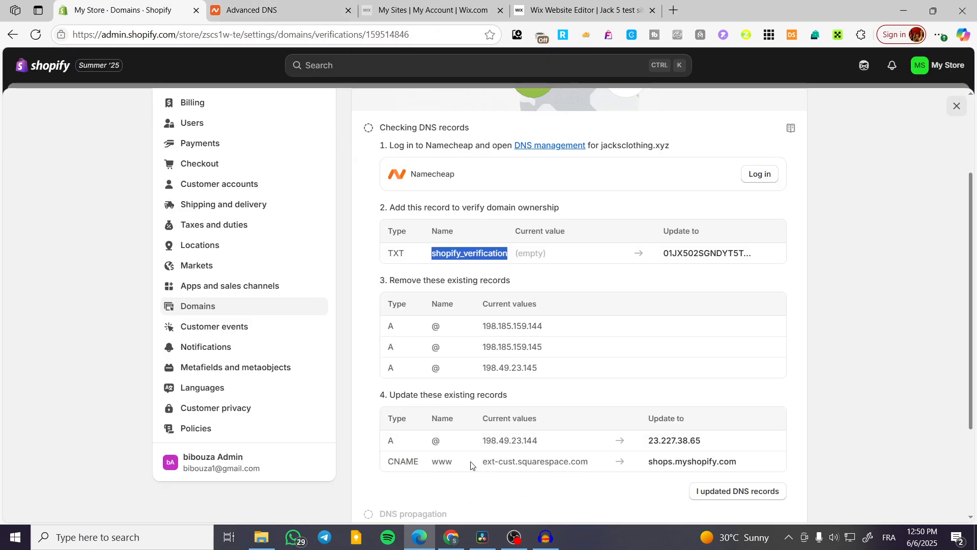
click(772, 462)
click(264, 5)
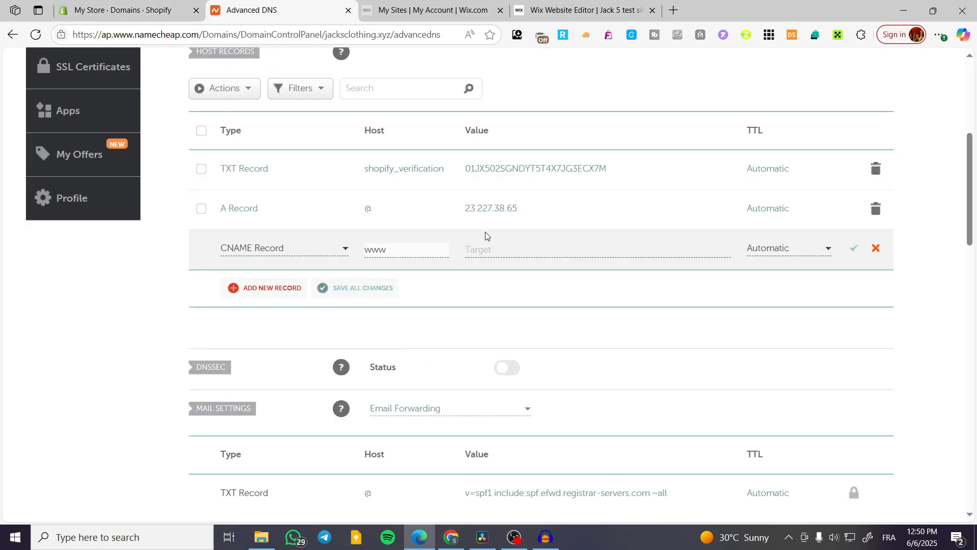
click(492, 250)
key(ctrl+v)
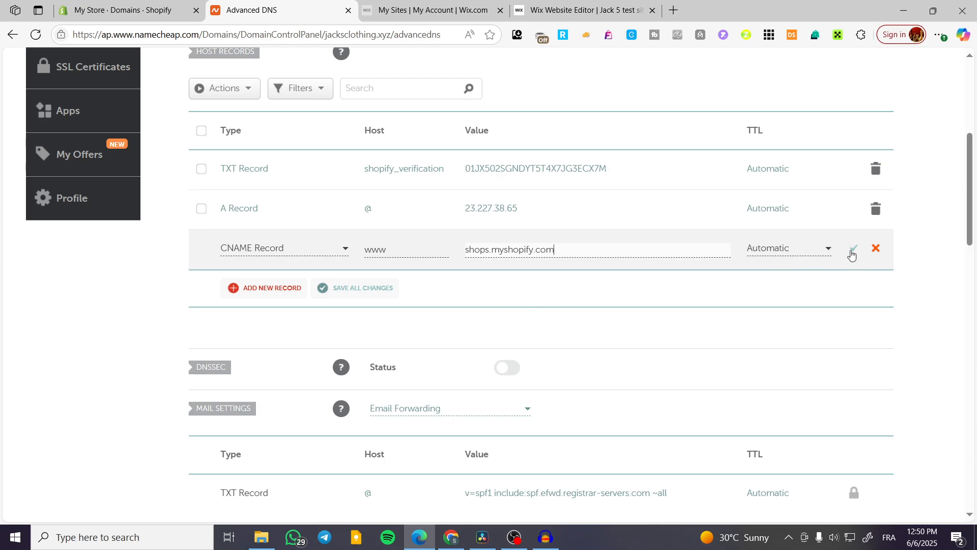
click(853, 248)
Compare Shopify's required DNS records with the host records saved in Namecheap.
click(154, 5)
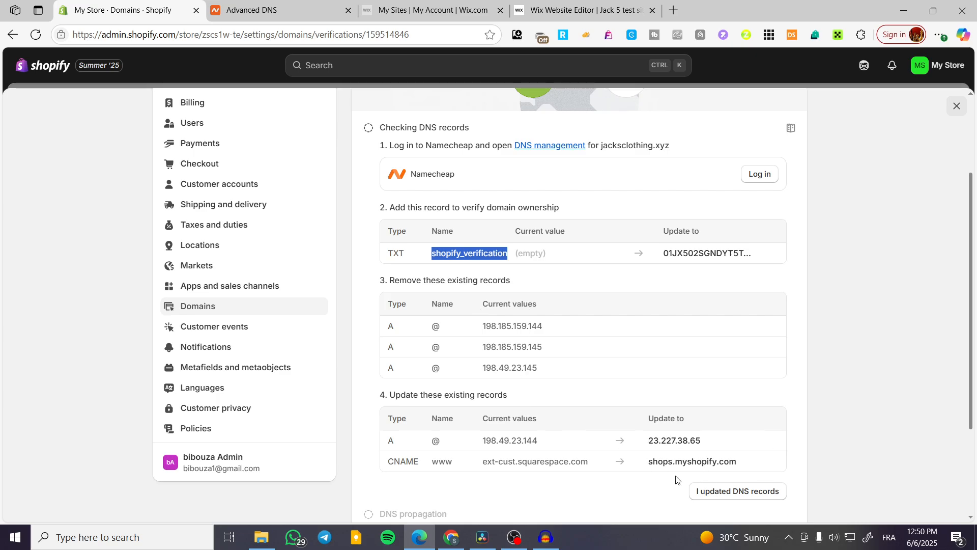
click(255, 10)
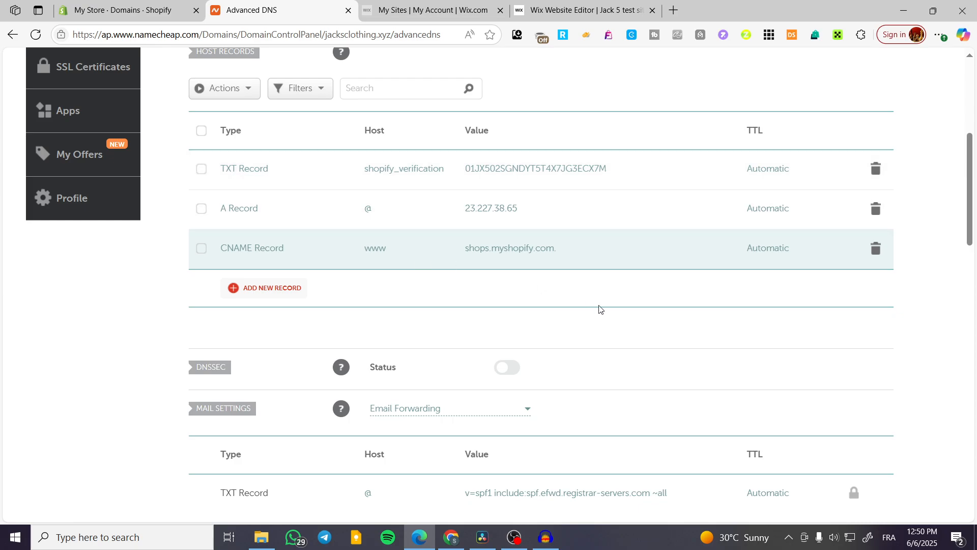
scroll(511, 302, up, 4)
scroll(511, 302, up, 2)
Switch to Shopify, confirm that the DNS records were updated and check the domain's verification status.
click(155, 5)
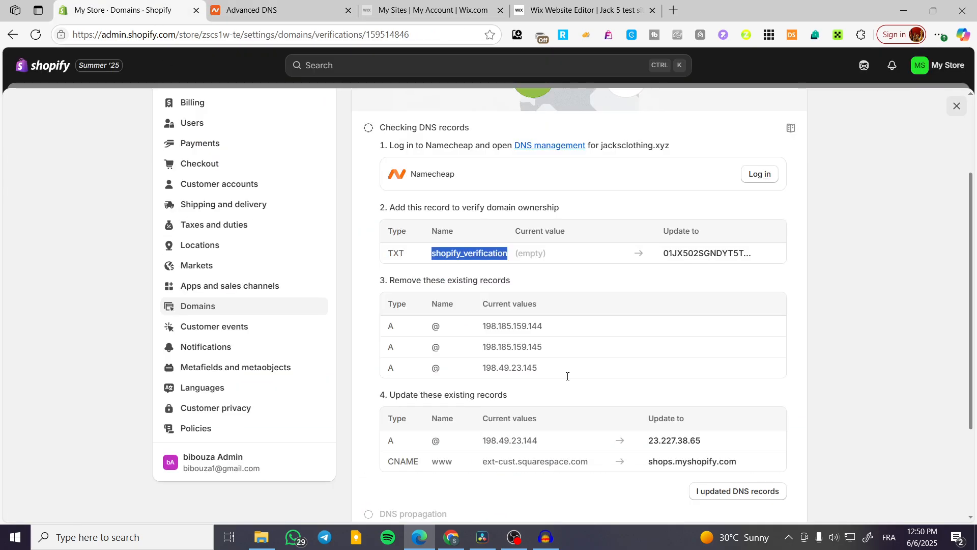
scroll(697, 388, down, 3)
click(744, 351)
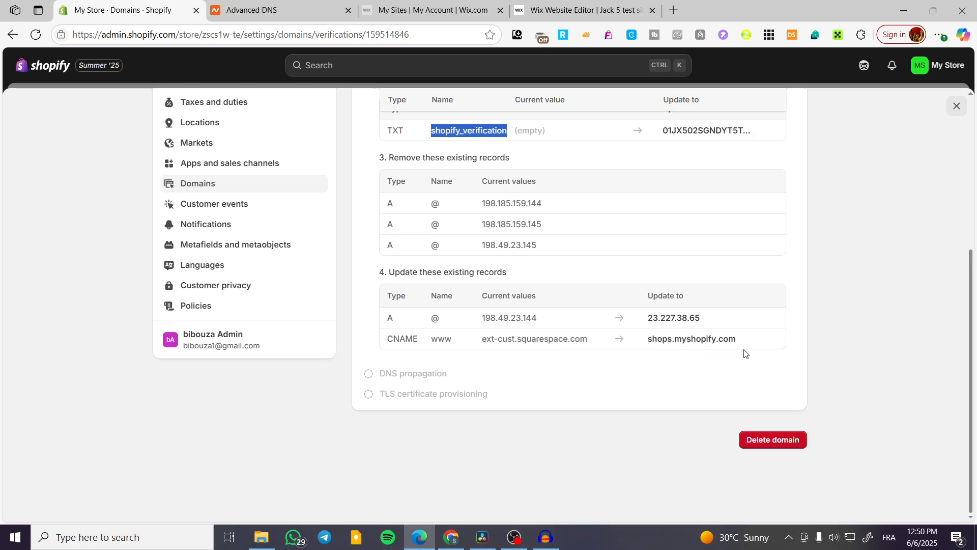
scroll(516, 362, up, 1)
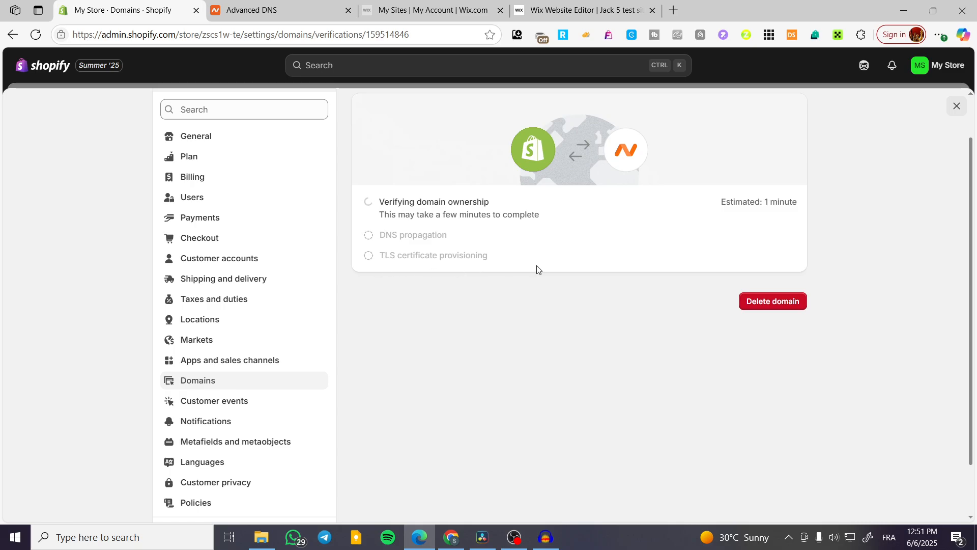
scroll(594, 292, up, 2)
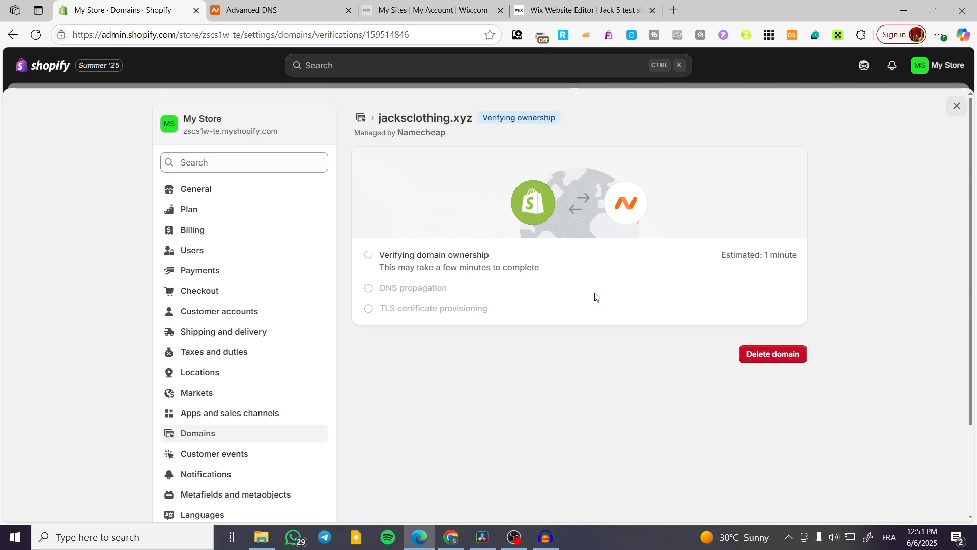